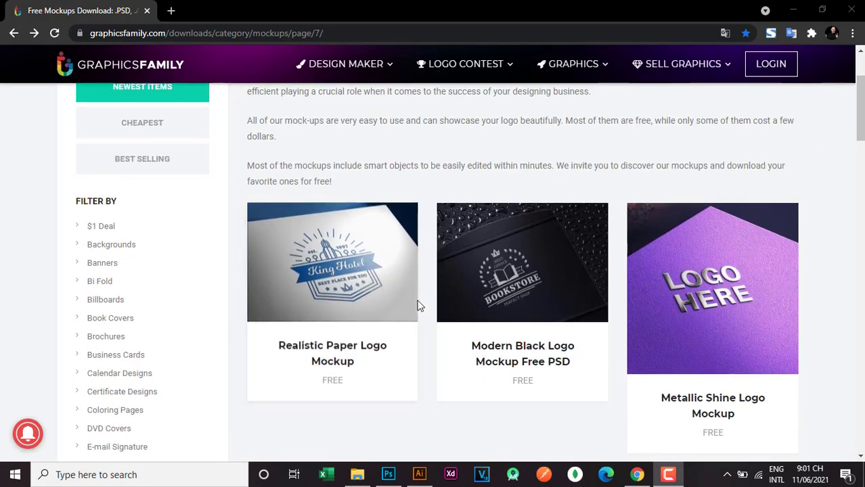
Browse the free mockups listing on page 7 for a suitable logo mockup
{"action": "scroll", "coordinate": [95, 264], "scroll_direction": "down", "scroll_amount": 4}
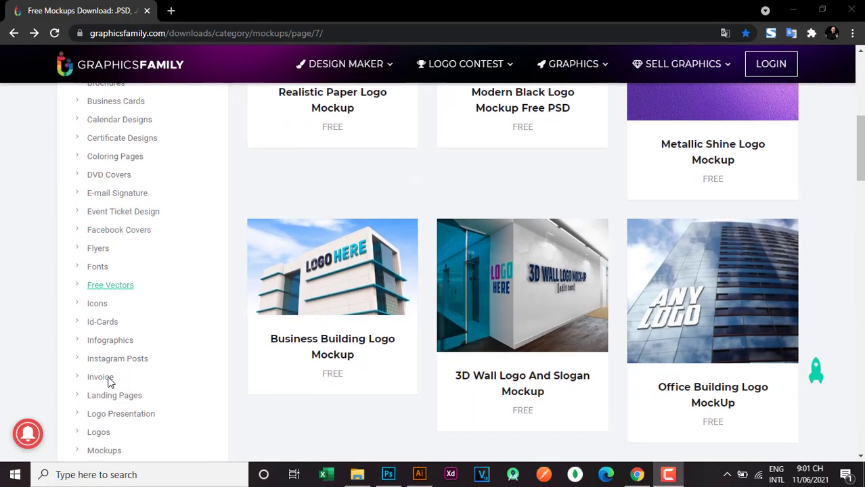
{"action": "scroll", "coordinate": [332, 304], "scroll_direction": "up", "scroll_amount": 5}
{"action": "scroll", "coordinate": [473, 267], "scroll_direction": "down", "scroll_amount": 2}
{"action": "scroll", "coordinate": [472, 264], "scroll_direction": "down", "scroll_amount": 15}
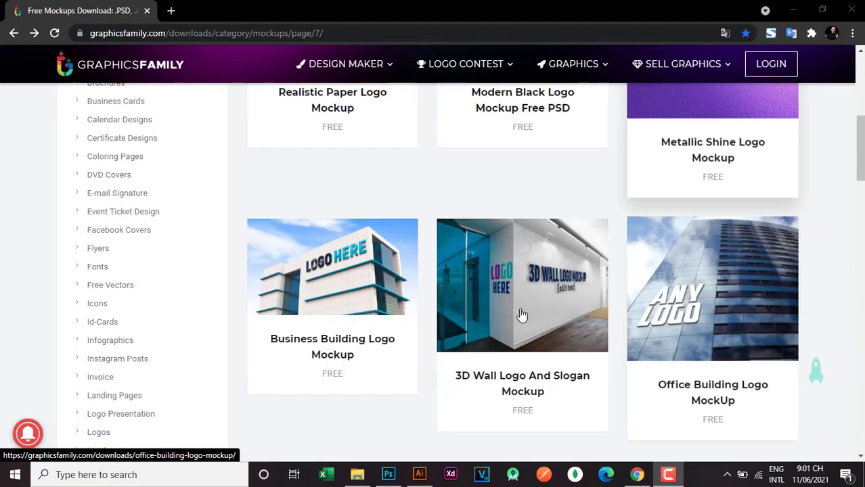
{"action": "scroll", "coordinate": [559, 349], "scroll_direction": "down", "scroll_amount": 4}
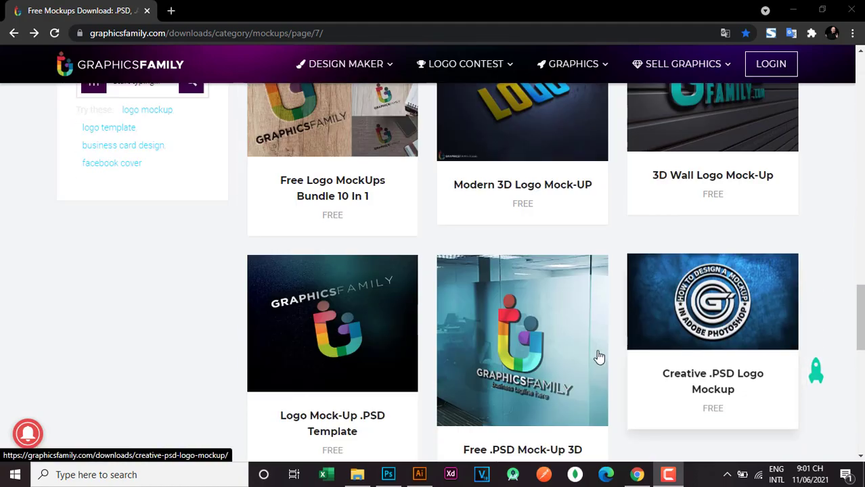
{"action": "scroll", "coordinate": [606, 345], "scroll_direction": "up", "scroll_amount": 5}
{"action": "scroll", "coordinate": [652, 344], "scroll_direction": "down", "scroll_amount": 5}
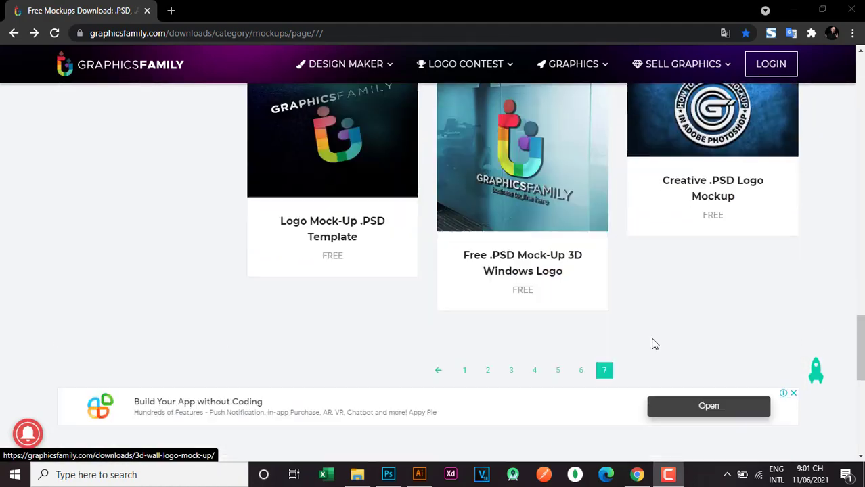
{"action": "scroll", "coordinate": [672, 323], "scroll_direction": "up", "scroll_amount": 9}
{"action": "scroll", "coordinate": [675, 326], "scroll_direction": "up", "scroll_amount": 12}
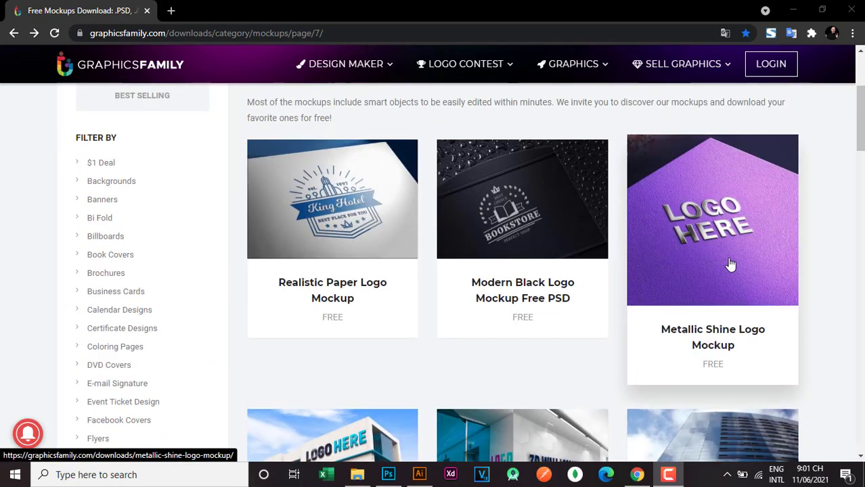
Open the Metallic Shine Logo Mockup page, review its preview images and download the mockup archive
{"action": "left_click", "coordinate": [718, 266]}
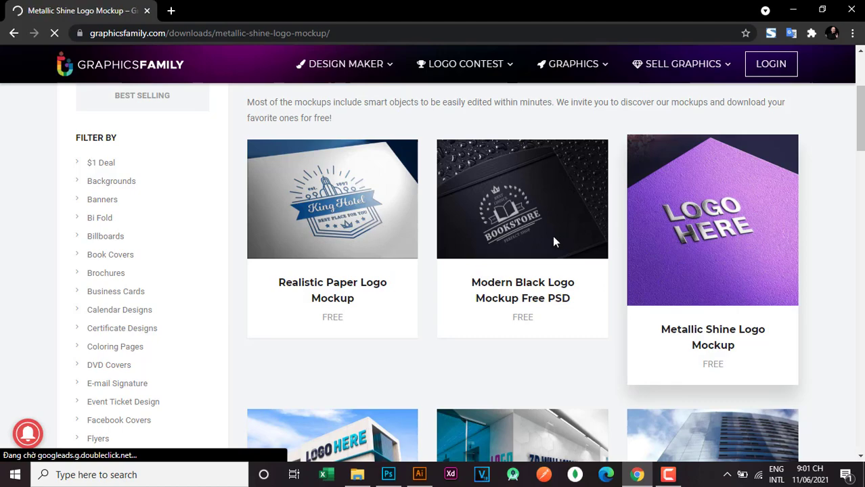
{"action": "scroll", "coordinate": [387, 213], "scroll_direction": "down", "scroll_amount": 5}
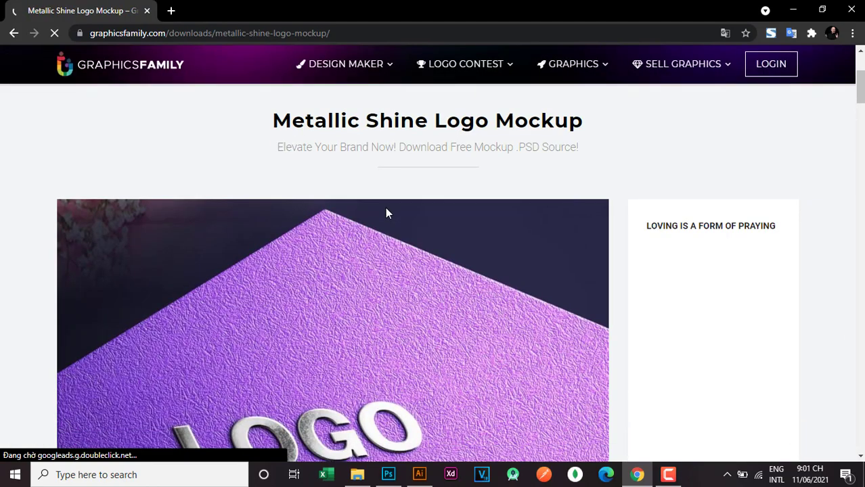
{"action": "scroll", "coordinate": [287, 215], "scroll_direction": "up", "scroll_amount": 1}
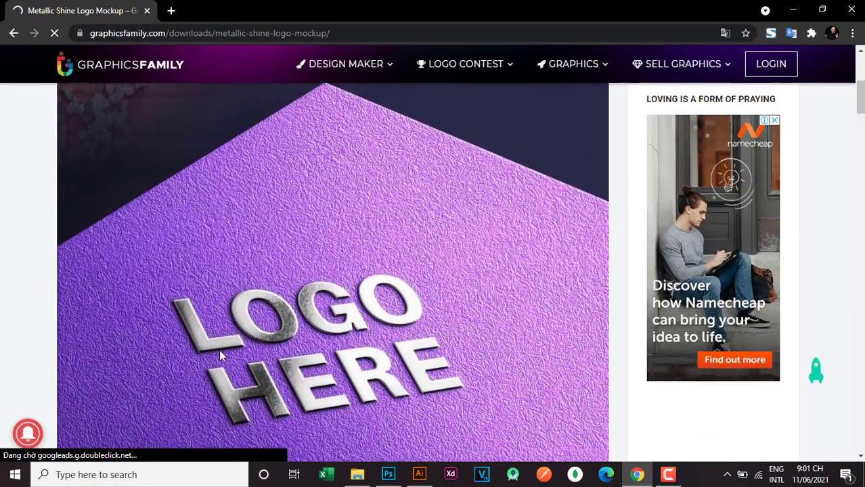
{"action": "scroll", "coordinate": [318, 253], "scroll_direction": "down", "scroll_amount": 7}
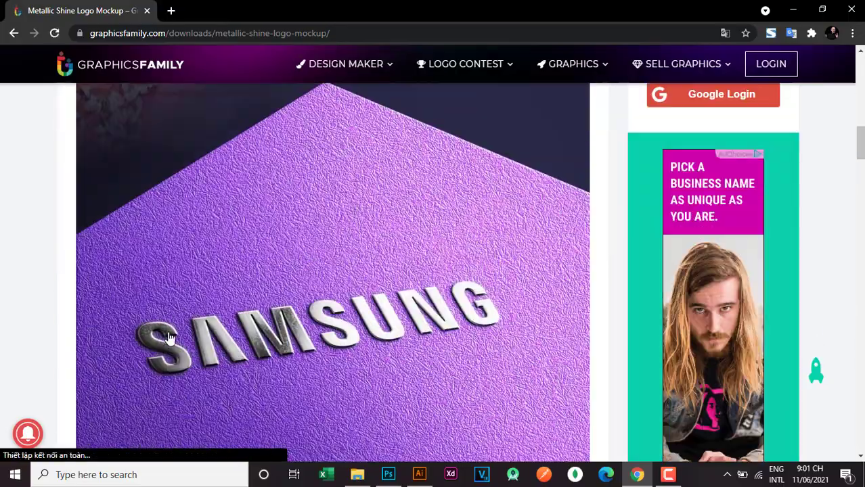
{"action": "scroll", "coordinate": [313, 253], "scroll_direction": "down", "scroll_amount": 2}
{"action": "scroll", "coordinate": [340, 274], "scroll_direction": "down", "scroll_amount": 15}
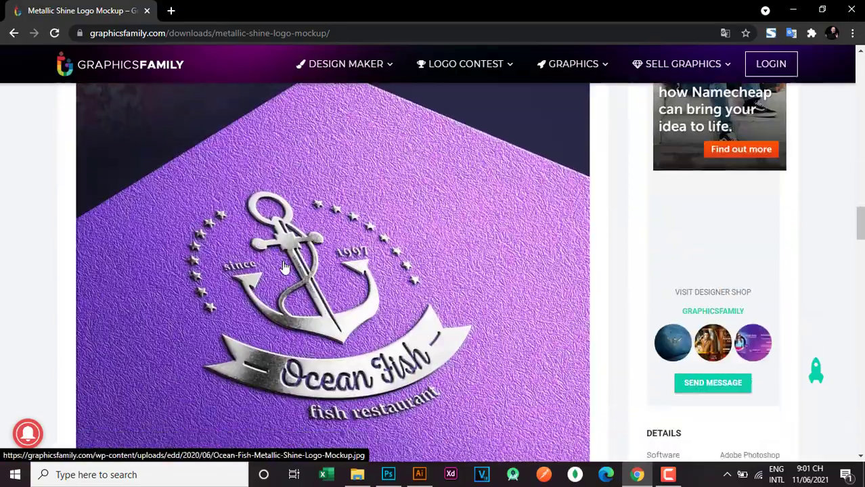
{"action": "scroll", "coordinate": [277, 284], "scroll_direction": "down", "scroll_amount": 12}
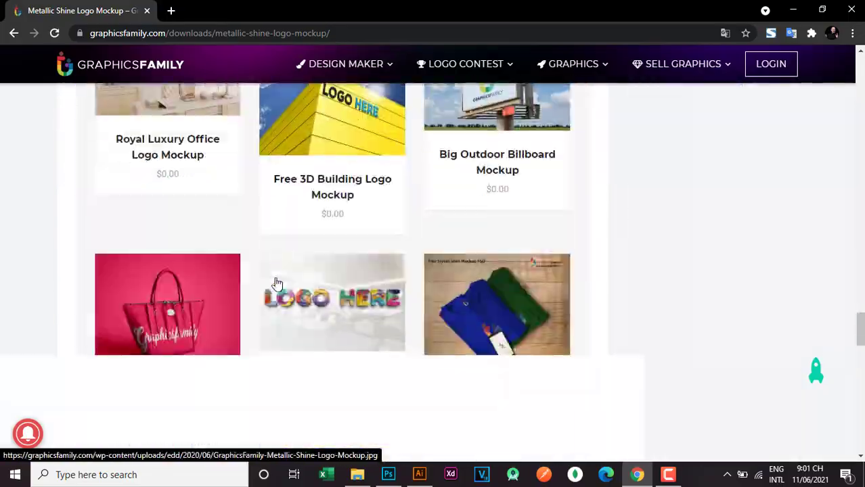
{"action": "scroll", "coordinate": [126, 263], "scroll_direction": "up", "scroll_amount": 4}
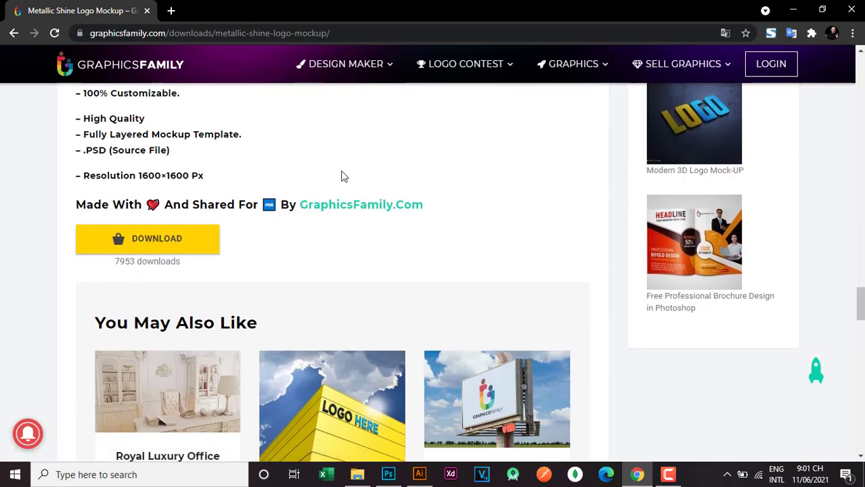
{"action": "scroll", "coordinate": [341, 176], "scroll_direction": "down", "scroll_amount": 2}
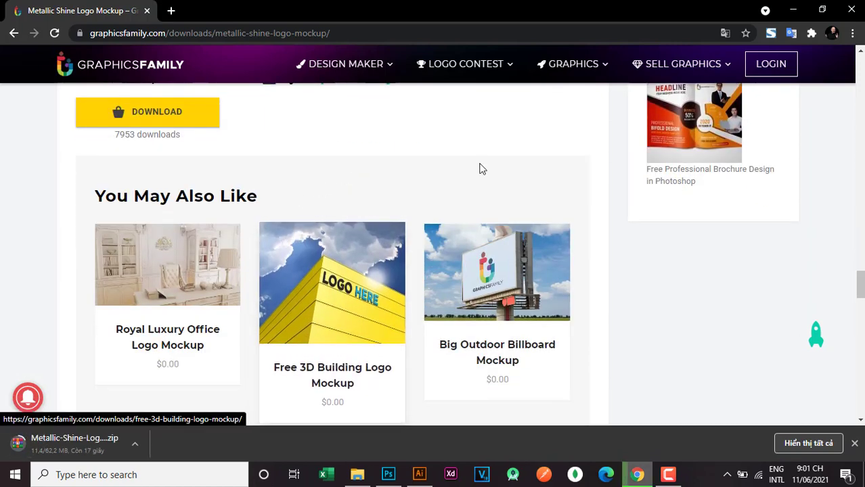
Open the downloaded Metallic-Shine-Logo-Mockup.zip archive
{"action": "left_click", "coordinate": [135, 444]}
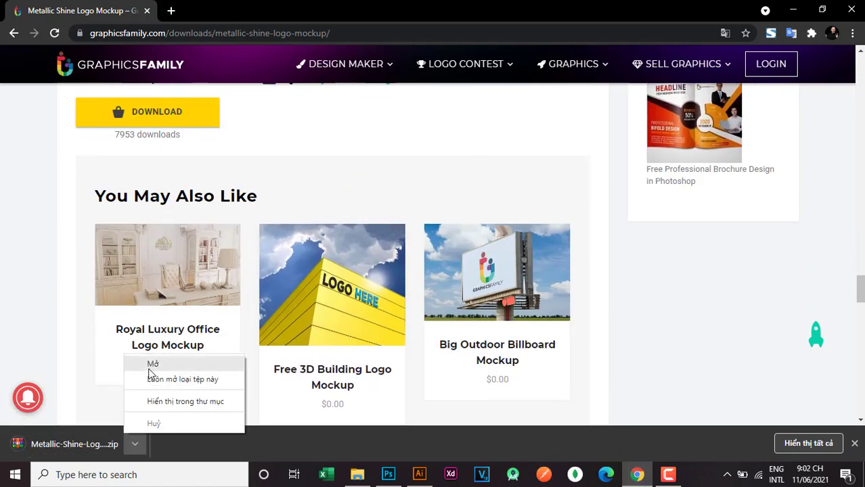
{"action": "left_click", "coordinate": [396, 441]}
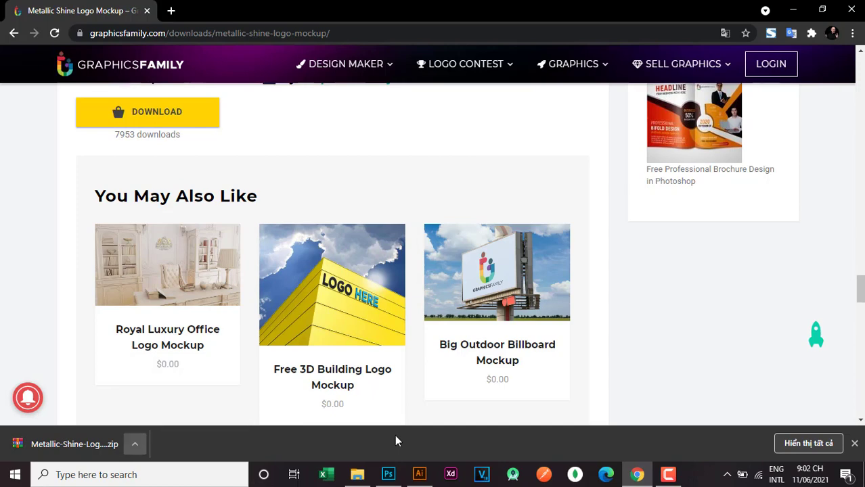
{"action": "left_click", "coordinate": [137, 448]}
{"action": "left_click", "coordinate": [154, 363]}
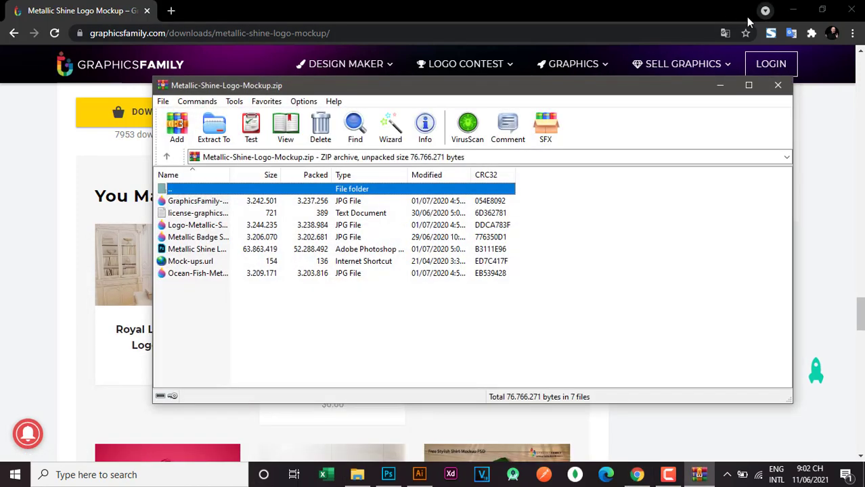
Extract Metallic Shine Logo Mockup.psd from the archive to the desktop and open it in Photoshop
{"action": "left_click", "coordinate": [183, 252]}
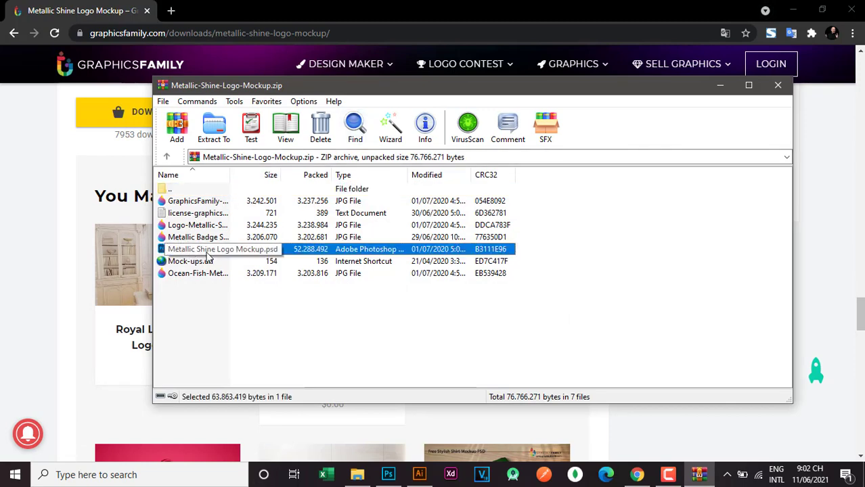
{"action": "left_click", "coordinate": [793, 9]}
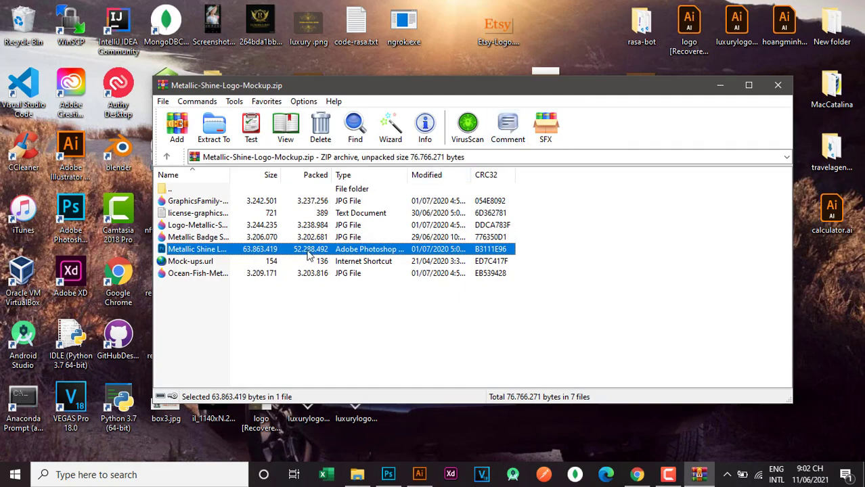
{"action": "left_click_drag", "start_coordinate": [308, 252], "coordinate": [477, 437]}
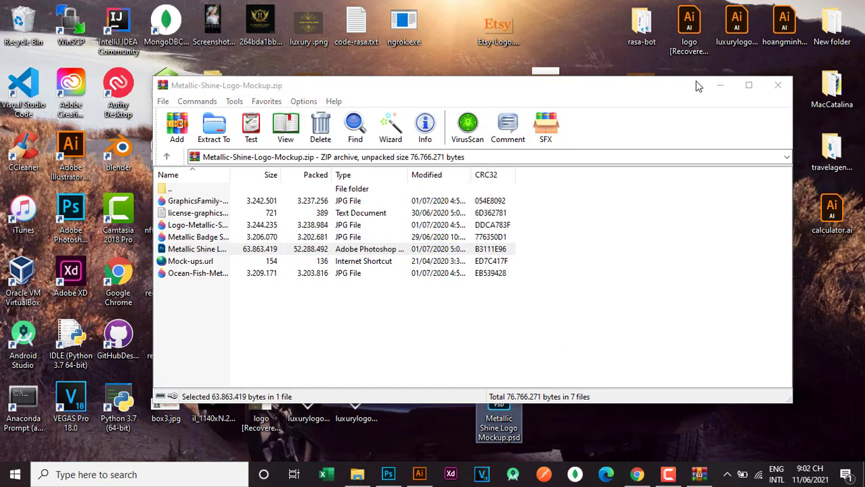
{"action": "left_click", "coordinate": [720, 85]}
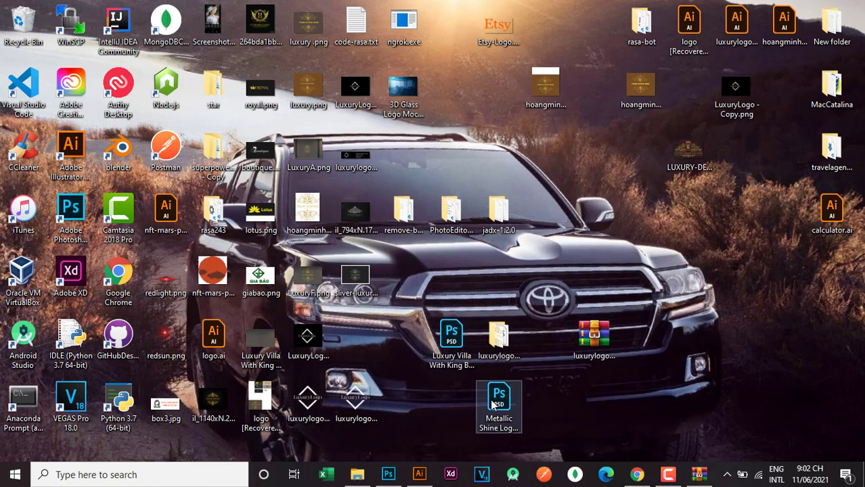
{"action": "left_click", "coordinate": [493, 404]}
{"action": "double_click", "coordinate": [493, 404]}
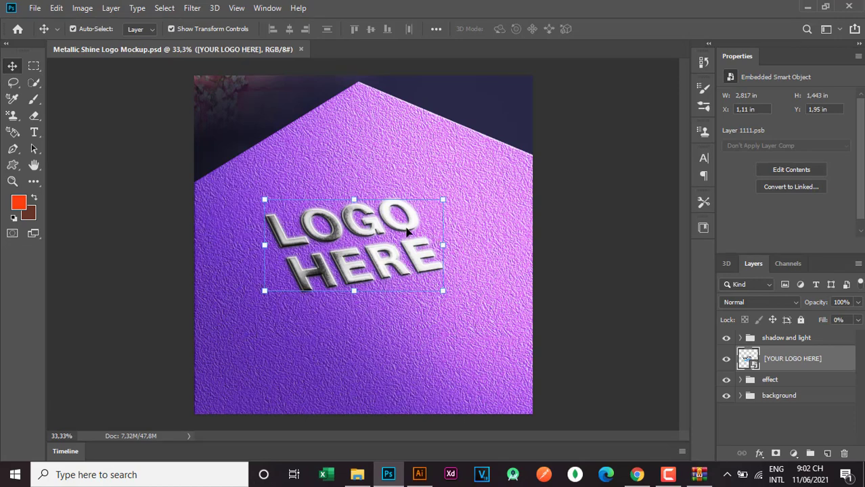
Expand the effect, shadow and light, and background layer groups and examine the layers they contain
{"action": "left_click", "coordinate": [740, 380]}
{"action": "left_click", "coordinate": [739, 338]}
{"action": "scroll", "coordinate": [744, 378], "scroll_direction": "down", "scroll_amount": 5}
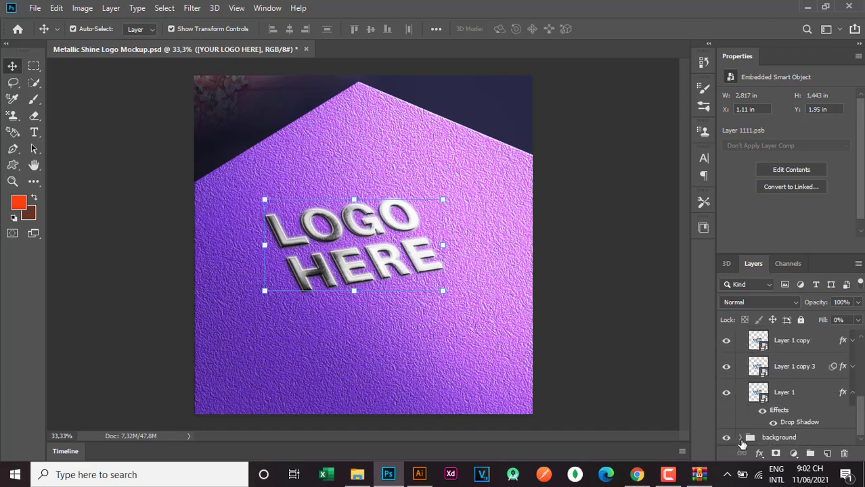
{"action": "left_click", "coordinate": [740, 442]}
{"action": "scroll", "coordinate": [751, 416], "scroll_direction": "down", "scroll_amount": 2}
{"action": "scroll", "coordinate": [755, 410], "scroll_direction": "down", "scroll_amount": 1}
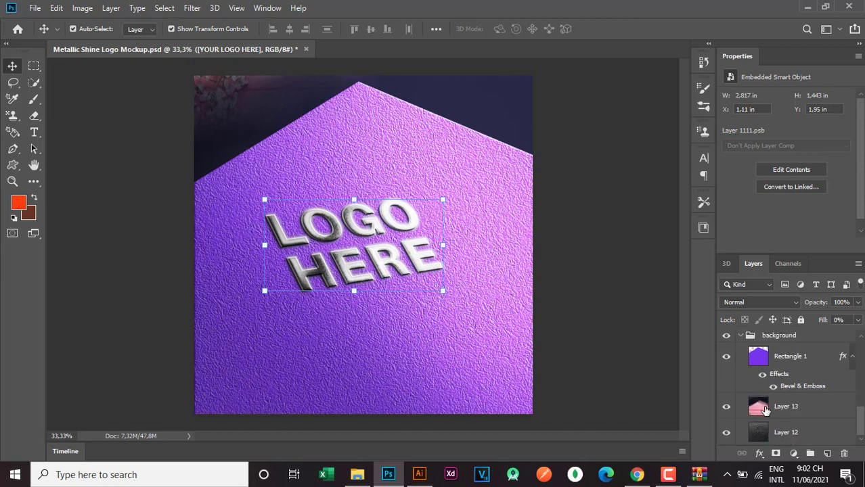
{"action": "scroll", "coordinate": [773, 419], "scroll_direction": "up", "scroll_amount": 3}
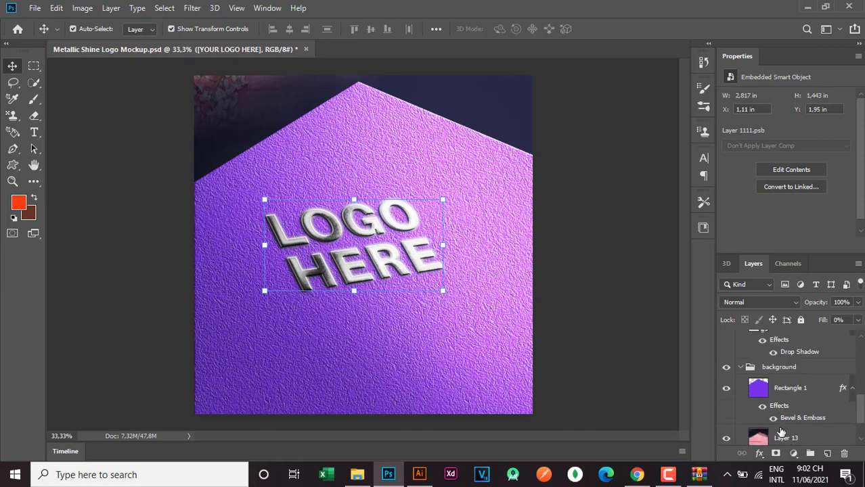
{"action": "scroll", "coordinate": [782, 419], "scroll_direction": "up", "scroll_amount": 3}
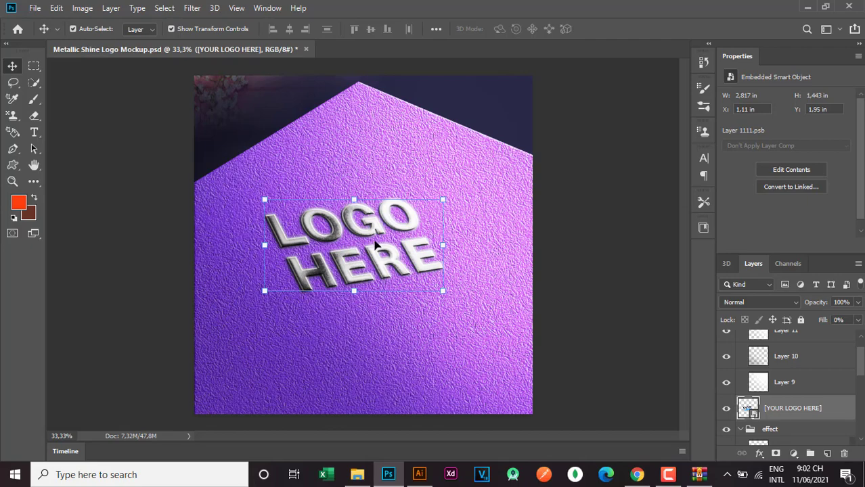
Open luxurylogostore7.png from the desktop in Photoshop as a separate document and copy its logo layer
{"action": "left_click", "coordinate": [807, 7]}
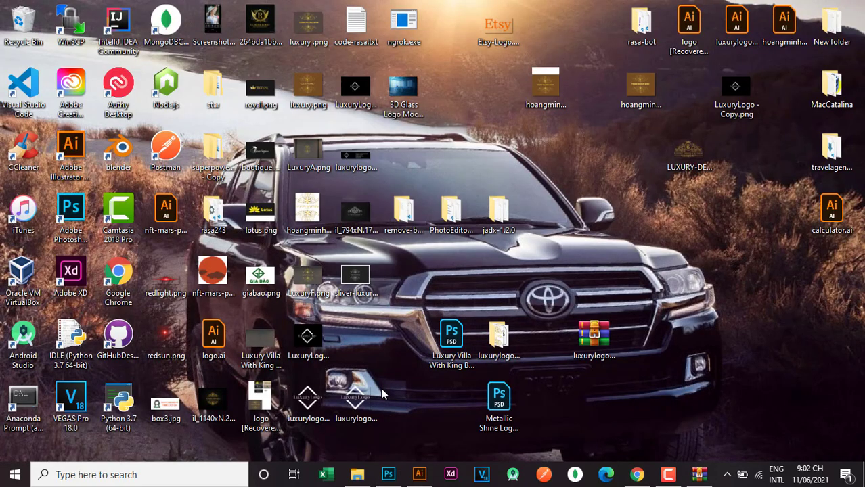
{"action": "left_click_drag", "start_coordinate": [352, 401], "coordinate": [386, 53]}
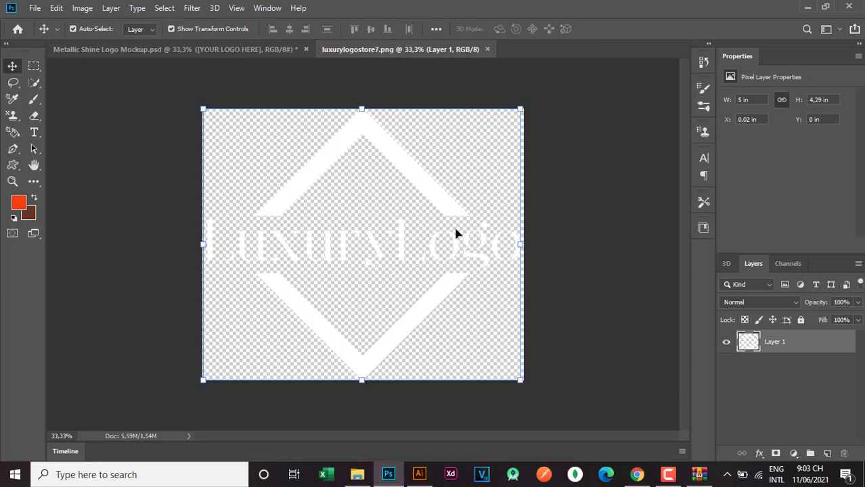
{"action": "left_click", "coordinate": [56, 8]}
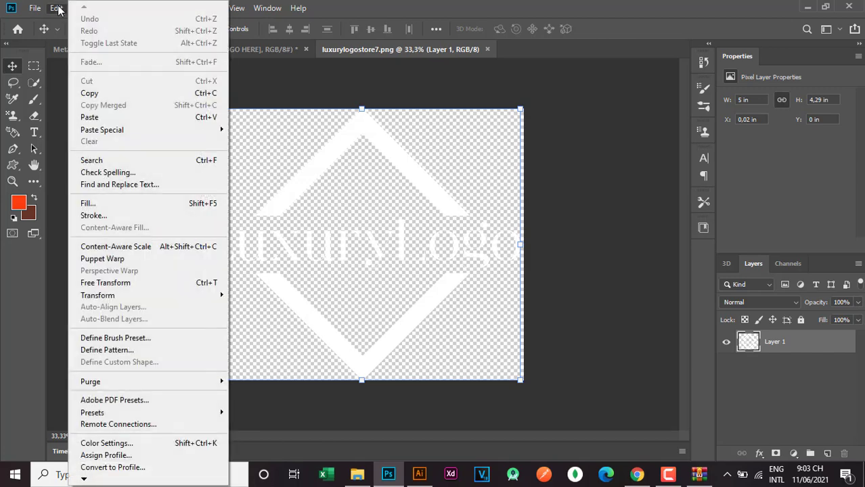
{"action": "left_click", "coordinate": [89, 93]}
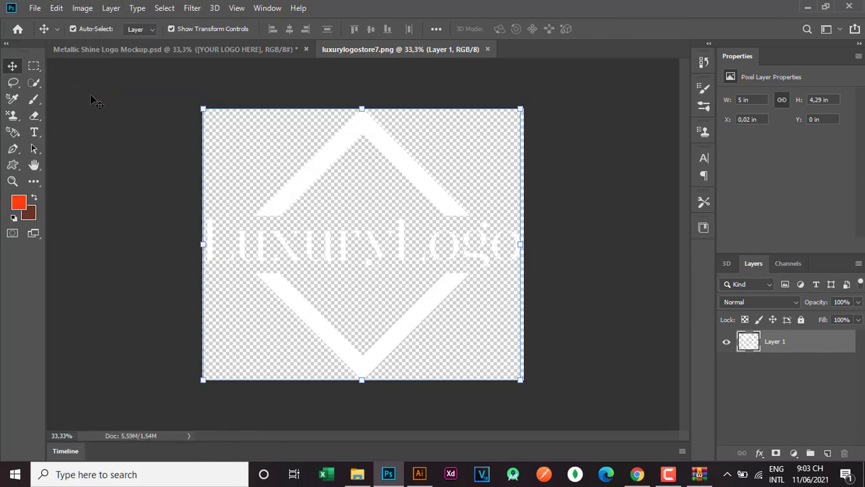
Return to the mockup document and open the contents of the [YOUR LOGO HERE] smart object, leaving the missing fonts unresolved
{"action": "left_click", "coordinate": [92, 45]}
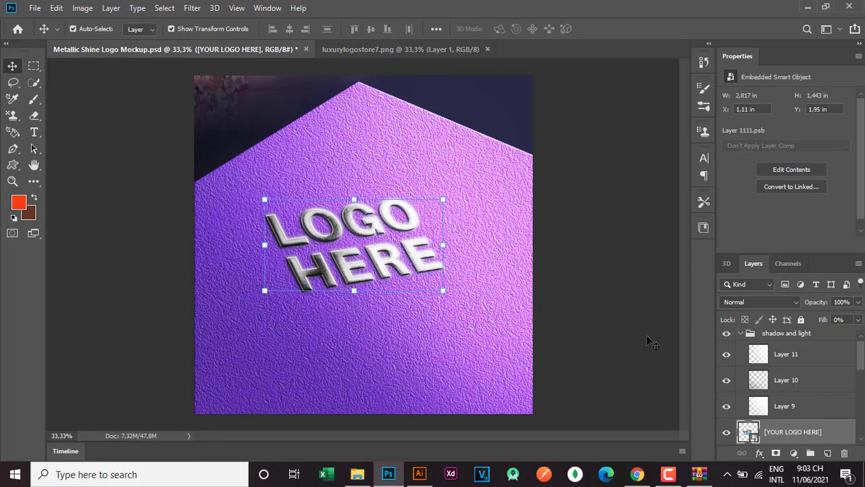
{"action": "left_click", "coordinate": [602, 351]}
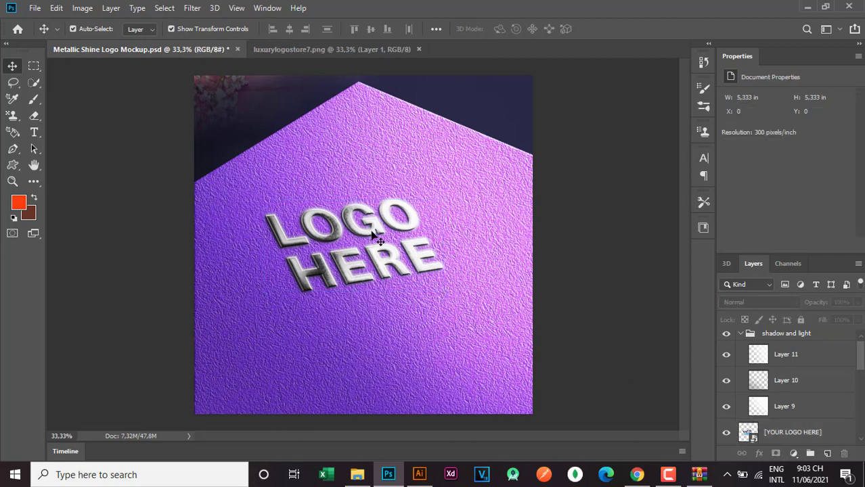
{"action": "left_click", "coordinate": [377, 238]}
{"action": "left_click", "coordinate": [629, 338]}
{"action": "left_click", "coordinate": [771, 433]}
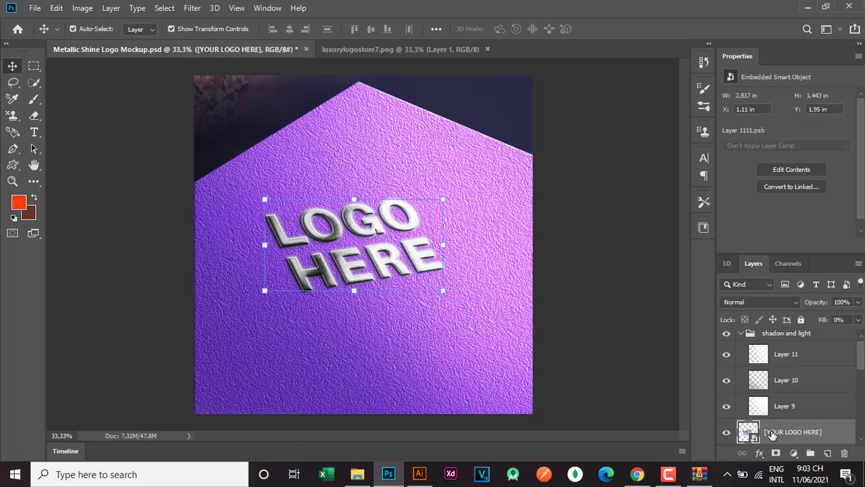
{"action": "scroll", "coordinate": [787, 379], "scroll_direction": "down", "scroll_amount": 1}
{"action": "scroll", "coordinate": [787, 377], "scroll_direction": "down", "scroll_amount": 2}
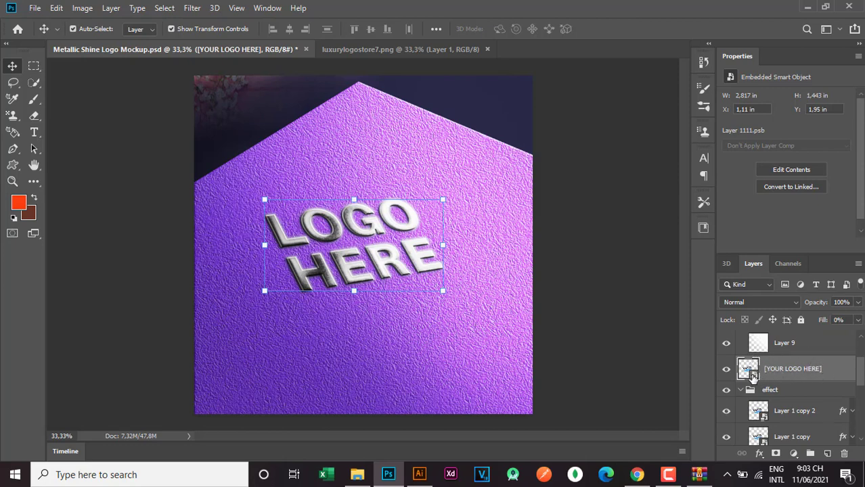
{"action": "double_click", "coordinate": [751, 376]}
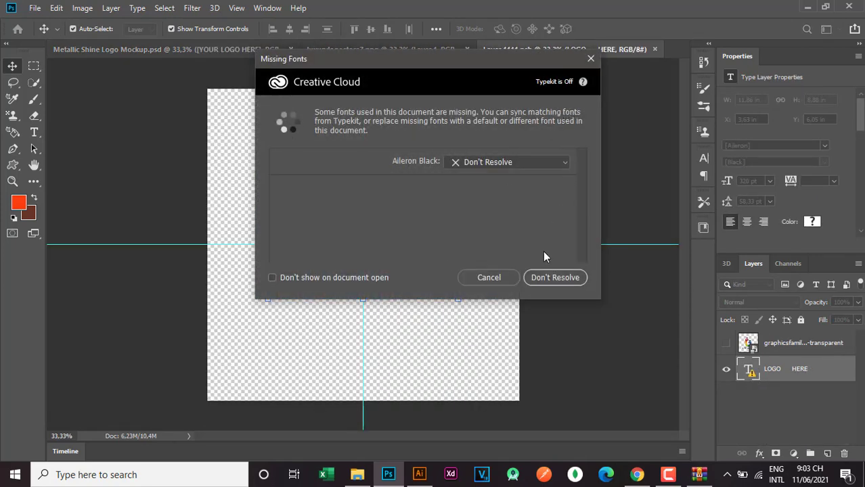
{"action": "left_click", "coordinate": [590, 59]}
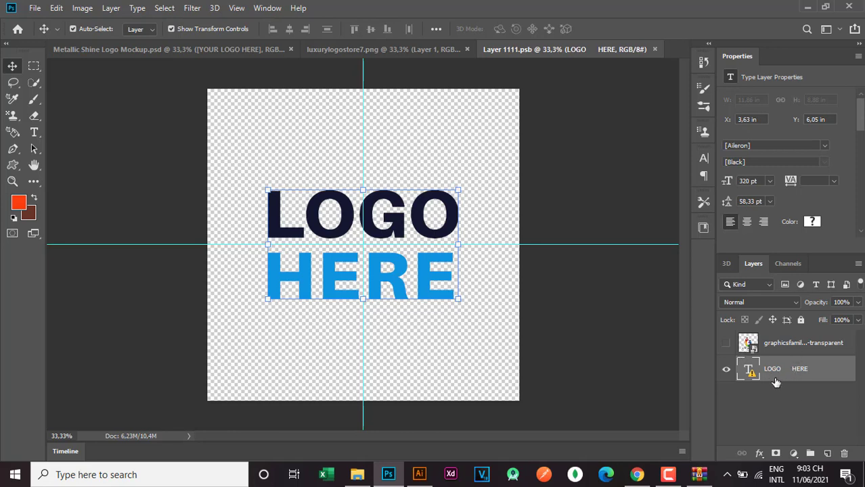
Add a new layer above the LOGO HERE text, paste the copied LuxuryLogo design, and hide the LOGO HERE text layer
{"action": "left_click", "coordinate": [827, 454]}
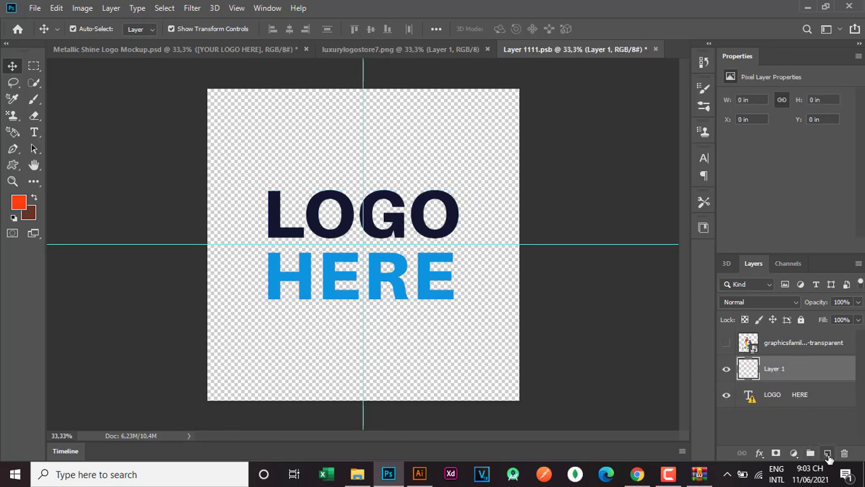
{"action": "left_click", "coordinate": [55, 9]}
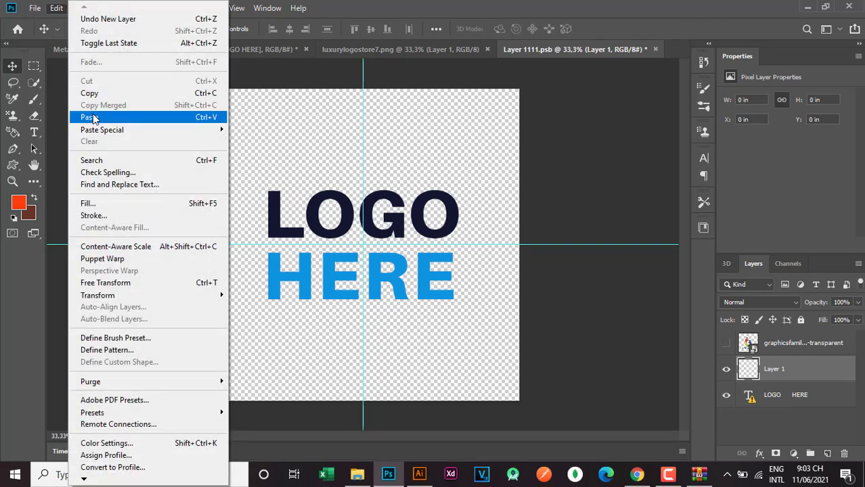
{"action": "left_click", "coordinate": [93, 119]}
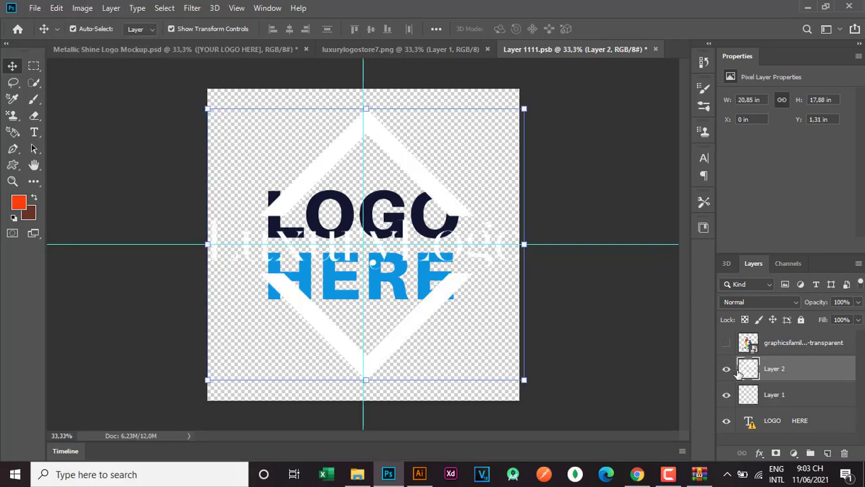
{"action": "left_click", "coordinate": [726, 422]}
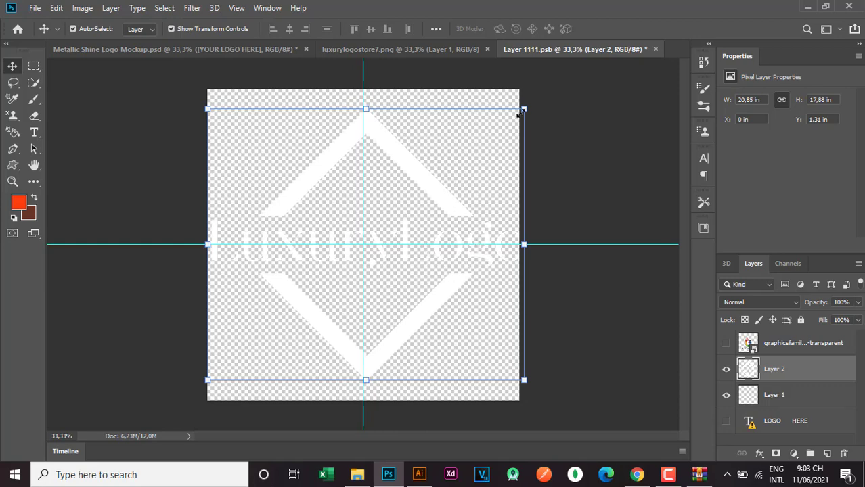
Scale the pasted LuxuryLogo design to about 18.03 × 15.46 in and centre it on the crossing guides
{"action": "left_click_drag", "start_coordinate": [523, 108], "coordinate": [479, 145]}
{"action": "left_click_drag", "start_coordinate": [387, 190], "coordinate": [401, 186]}
{"action": "left_click", "coordinate": [609, 29]}
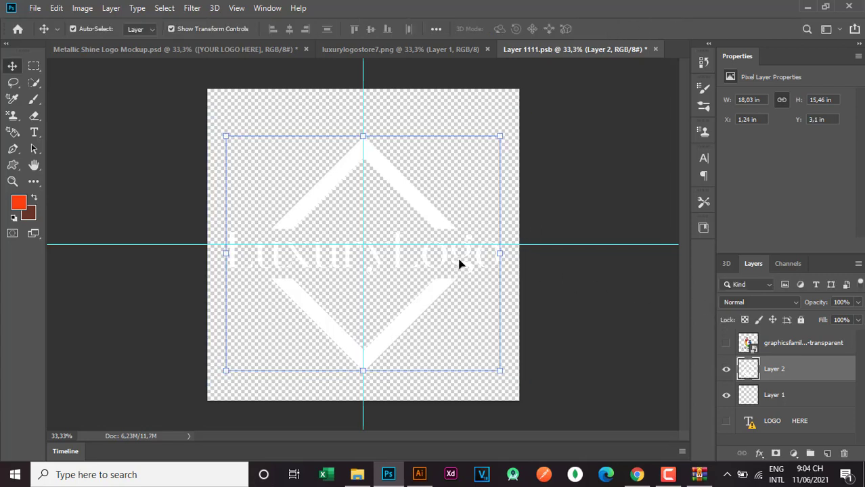
{"action": "left_click_drag", "start_coordinate": [397, 263], "coordinate": [400, 257]}
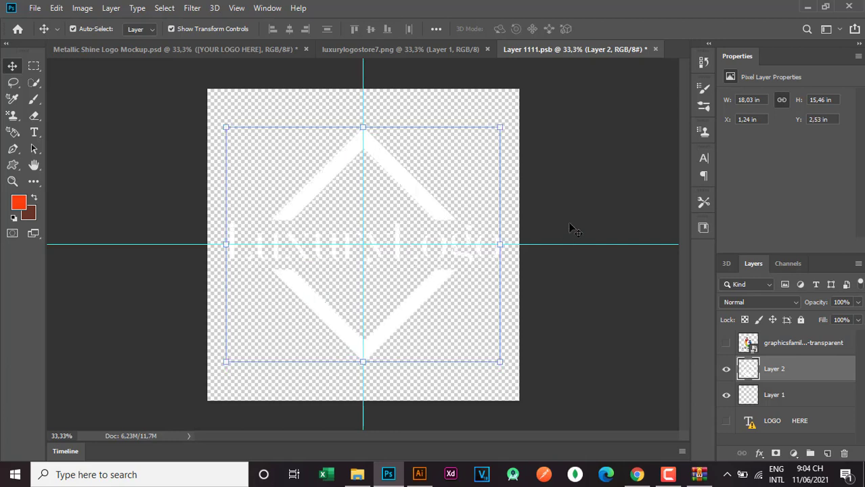
{"action": "left_click", "coordinate": [596, 312]}
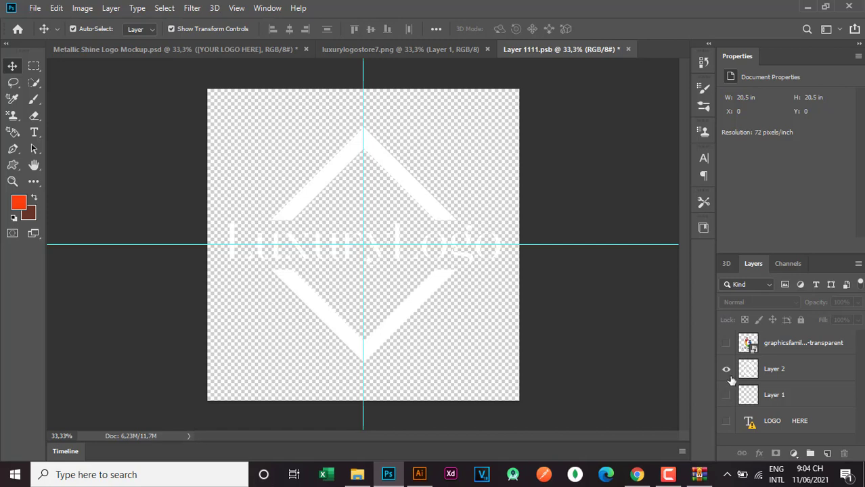
Keep only the LuxuryLogo layer visible, hiding the empty Layer 1, and close Layer 1111.psb with its changes saved
{"action": "left_click", "coordinate": [765, 398]}
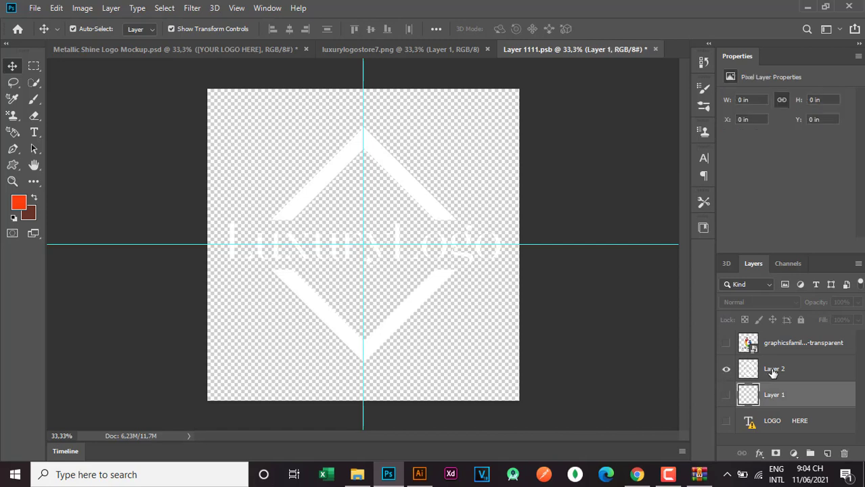
{"action": "left_click", "coordinate": [772, 373]}
{"action": "left_click", "coordinate": [726, 369]}
{"action": "left_click", "coordinate": [726, 369]}
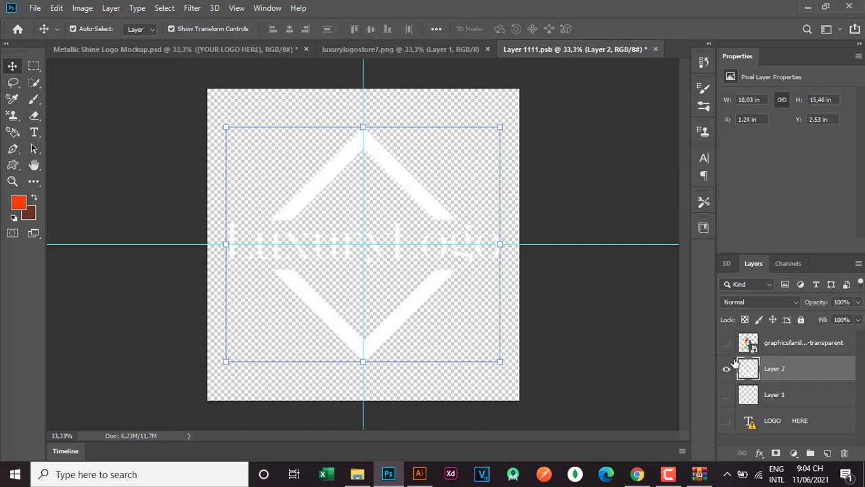
{"action": "left_click", "coordinate": [656, 50]}
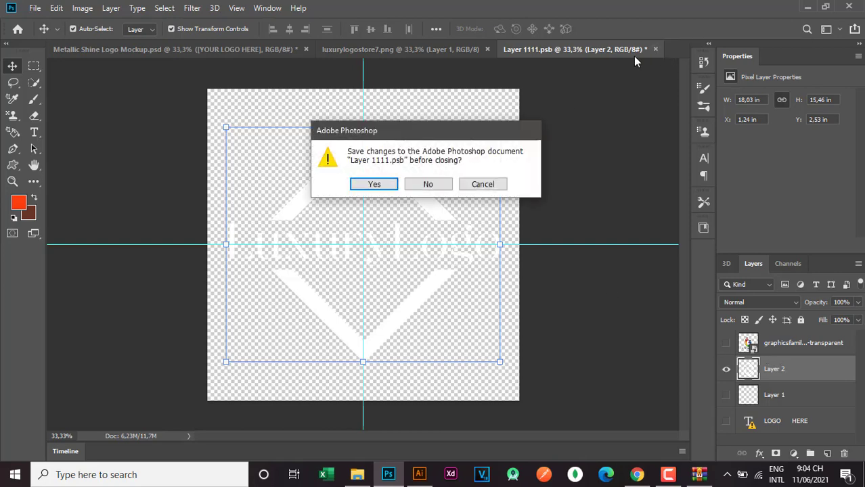
{"action": "left_click", "coordinate": [372, 184]}
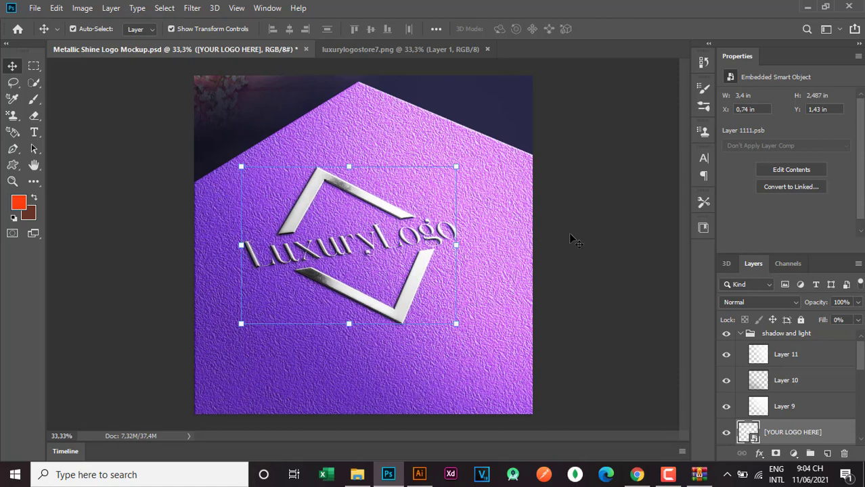
{"action": "left_click", "coordinate": [593, 240]}
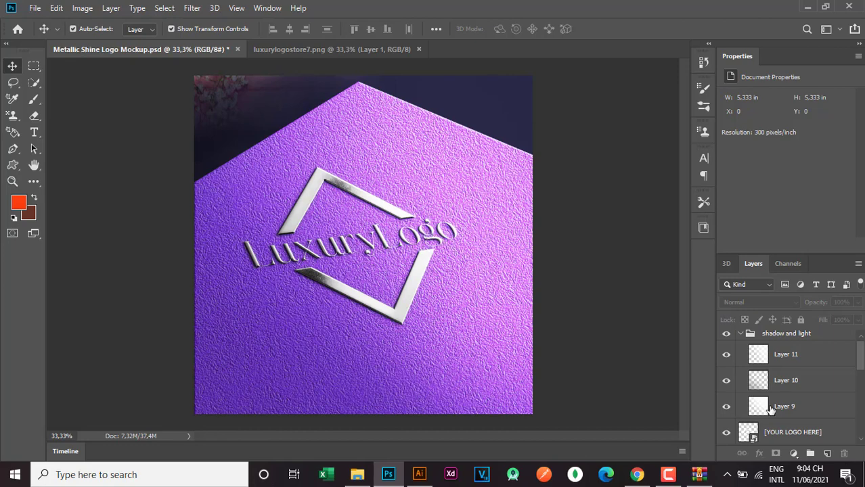
Reopen the contents of the [YOUR LOGO HERE] smart object, dismissing the missing fonts dialog
{"action": "scroll", "coordinate": [766, 409], "scroll_direction": "down", "scroll_amount": 2}
{"action": "double_click", "coordinate": [753, 393]}
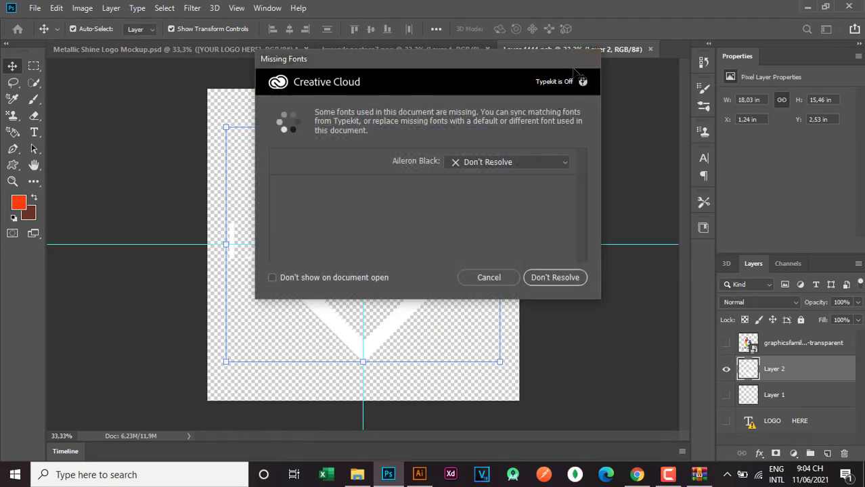
{"action": "left_click", "coordinate": [589, 60]}
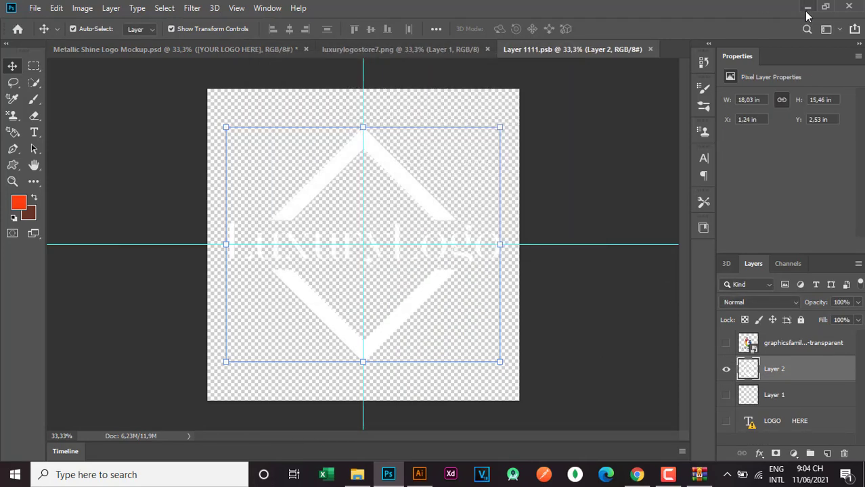
Open Etsy-Logo.png from the desktop in Photoshop as a separate document and copy its logo layer
{"action": "key", "text": "super+d"}
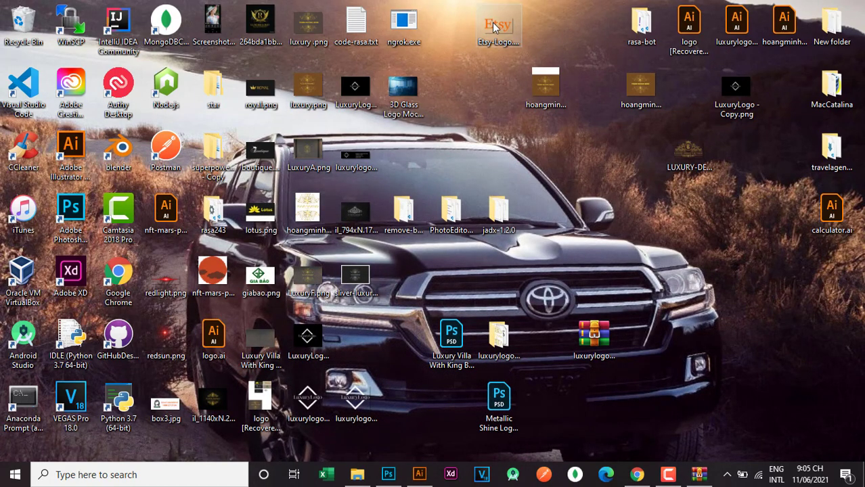
{"action": "left_click_drag", "start_coordinate": [492, 30], "coordinate": [387, 479]}
{"action": "left_click_drag", "start_coordinate": [486, 108], "coordinate": [678, 53]}
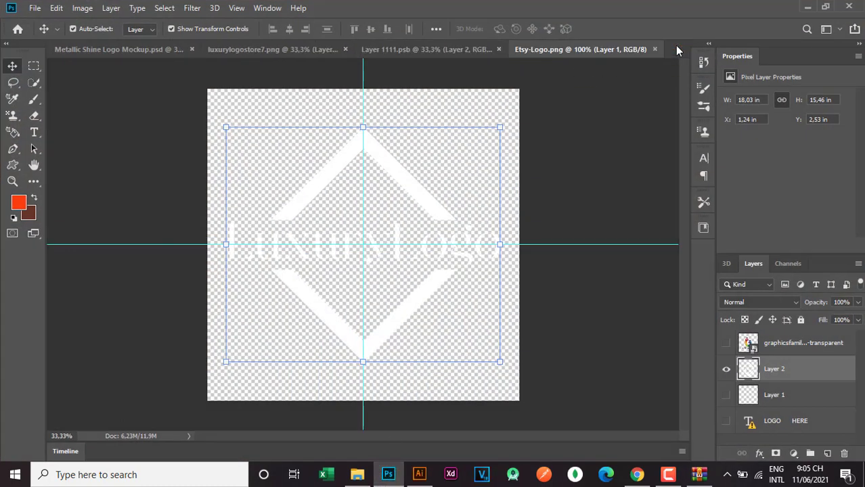
{"action": "left_click", "coordinate": [57, 8]}
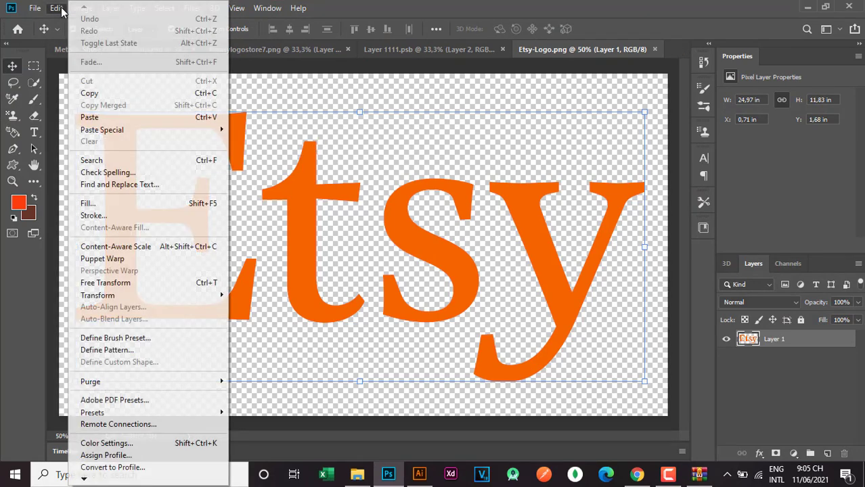
{"action": "left_click", "coordinate": [96, 94]}
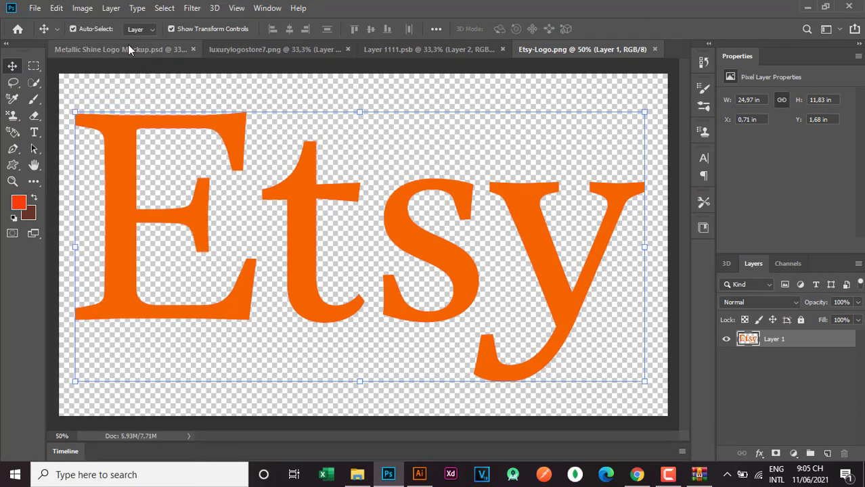
In Layer 1111.psb, delete the LuxuryLogo layer and paste the copied Etsy logo in its place
{"action": "left_click", "coordinate": [236, 49]}
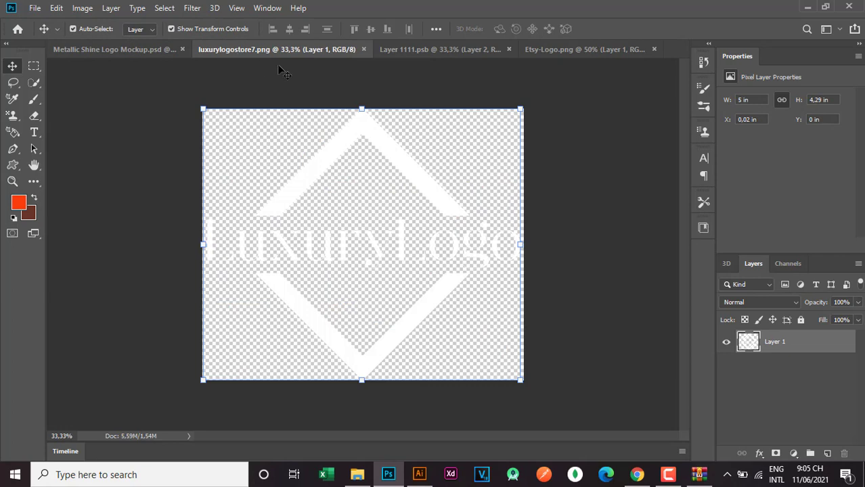
{"action": "left_click", "coordinate": [401, 50]}
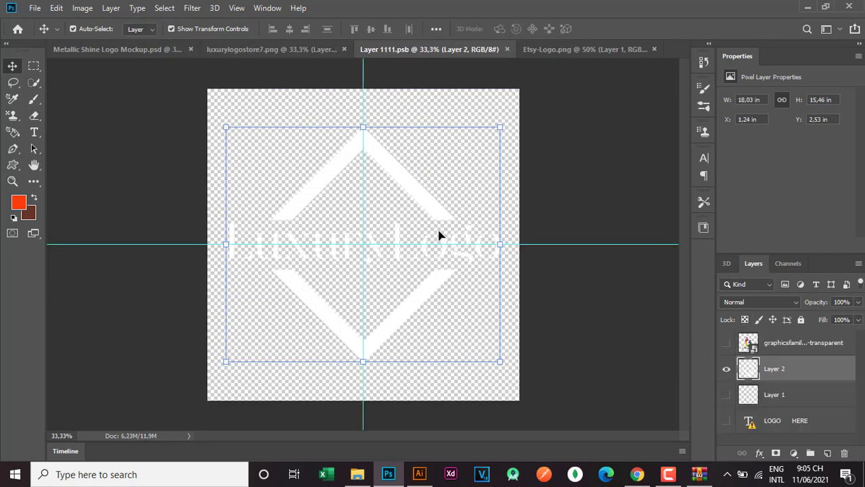
{"action": "key", "text": "Delete"}
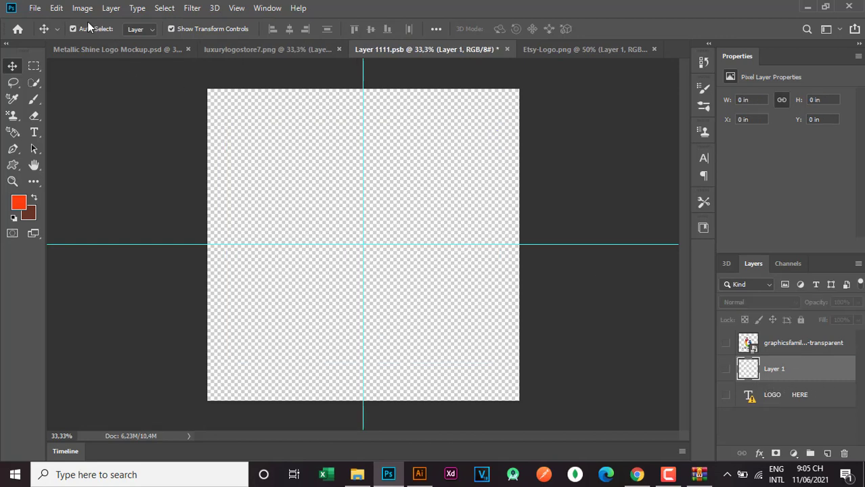
{"action": "left_click", "coordinate": [56, 7]}
{"action": "left_click", "coordinate": [95, 117]}
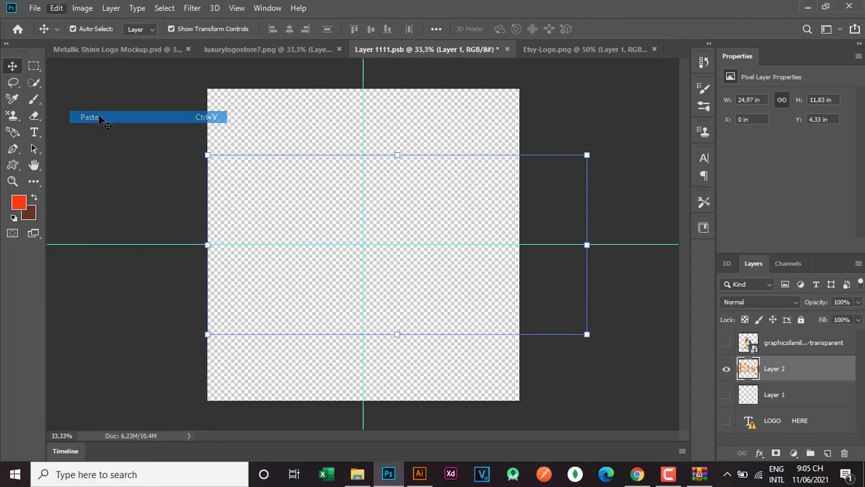
Scale the Etsy logo to about 15.57 × 7.39 in and move it near the canvas centre, aligned vertically with the horizontal guide
{"action": "left_click_drag", "start_coordinate": [586, 155], "coordinate": [428, 192]}
{"action": "left_click_drag", "start_coordinate": [397, 271], "coordinate": [446, 236]}
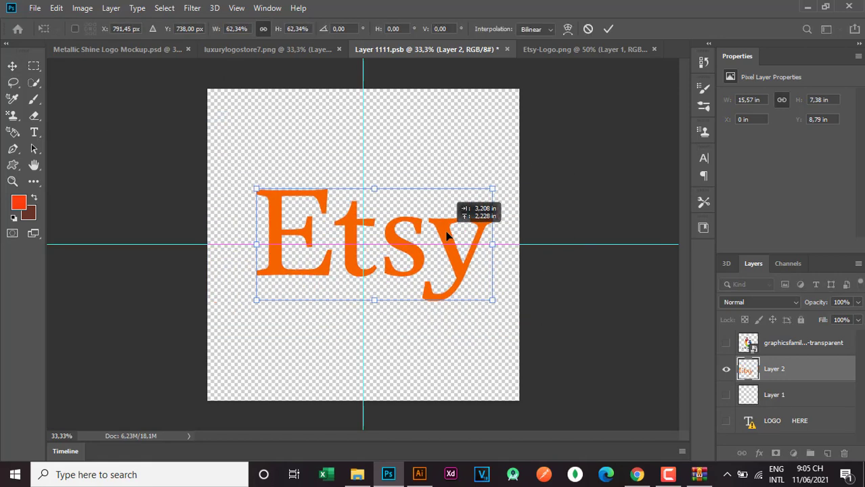
{"action": "left_click", "coordinate": [608, 28]}
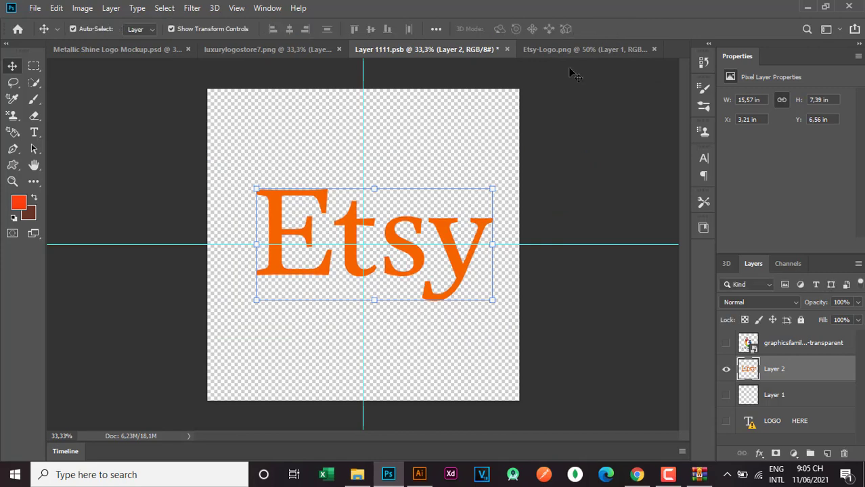
Close Layer 1111.psb with its changes saved and return to the Metallic Shine Logo Mockup.psd document
{"action": "left_click", "coordinate": [507, 49]}
{"action": "left_click", "coordinate": [379, 184]}
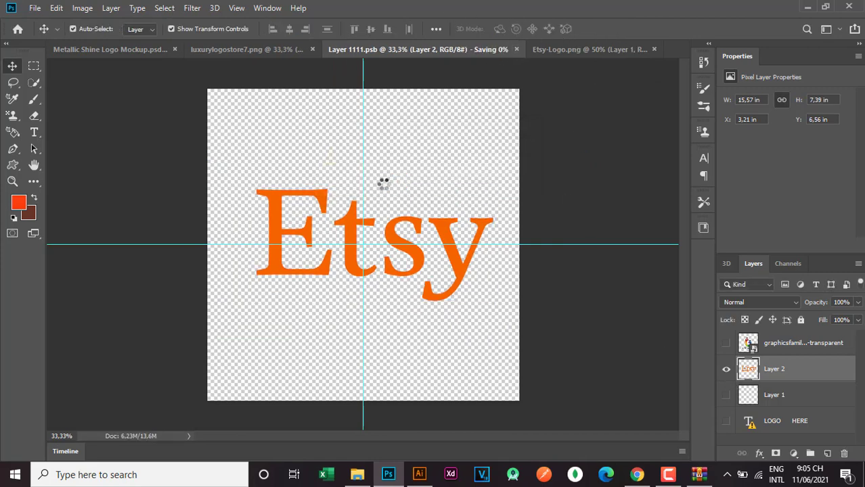
{"action": "left_click", "coordinate": [123, 49]}
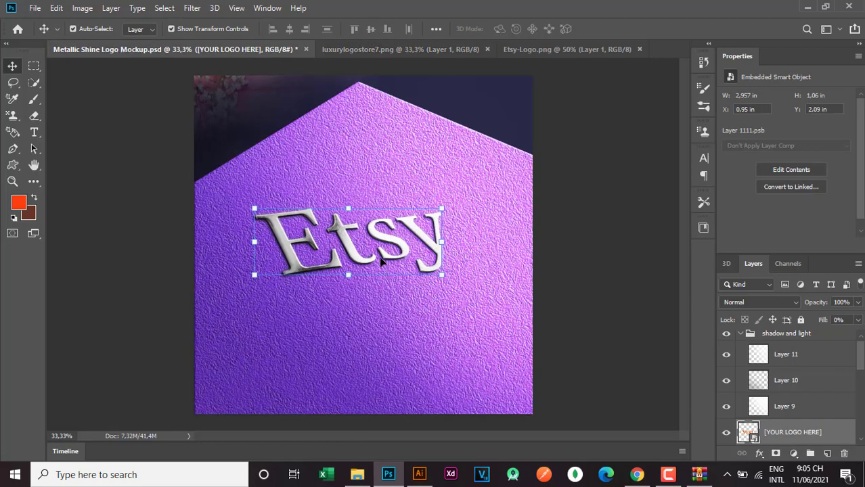
{"action": "left_click", "coordinate": [490, 246]}
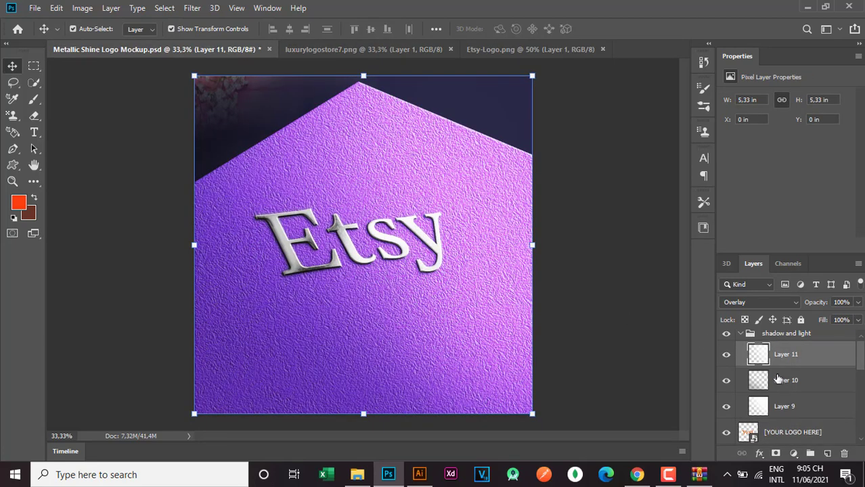
Hide Layer 1 copy 2 and Layer 1 copy in the effect group
{"action": "scroll", "coordinate": [776, 379], "scroll_direction": "down", "scroll_amount": 1}
{"action": "left_click", "coordinate": [785, 405]}
{"action": "scroll", "coordinate": [786, 406], "scroll_direction": "down", "scroll_amount": 2}
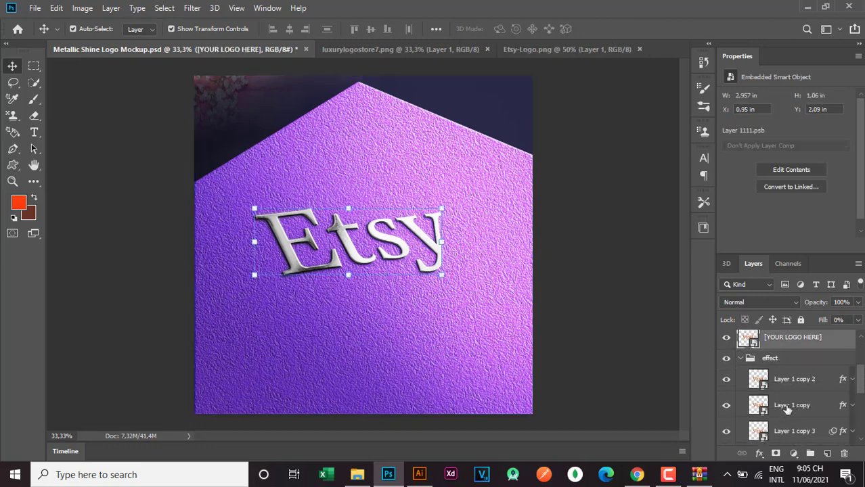
{"action": "left_click", "coordinate": [793, 380]}
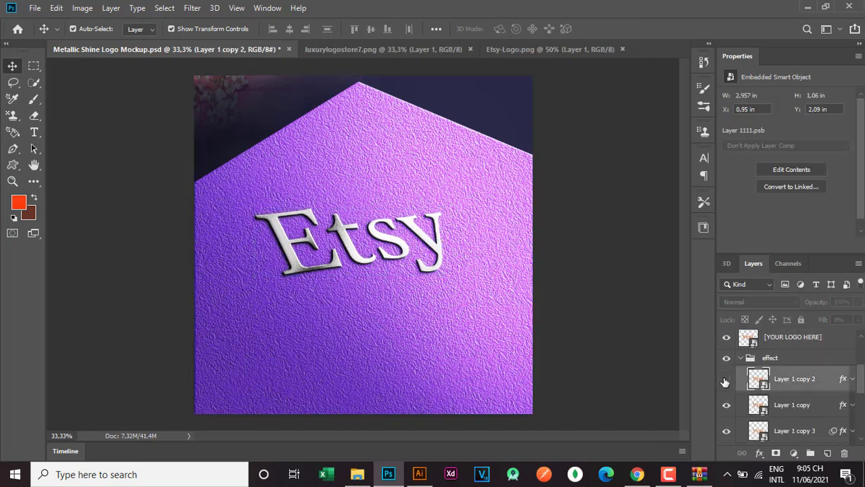
{"action": "left_click", "coordinate": [726, 380]}
{"action": "left_click", "coordinate": [727, 406]}
Hide Rectangle 1 and Layer 13 in the background group, leaving the dark textured Layer 12 as the backdrop
{"action": "scroll", "coordinate": [779, 399], "scroll_direction": "down", "scroll_amount": 2}
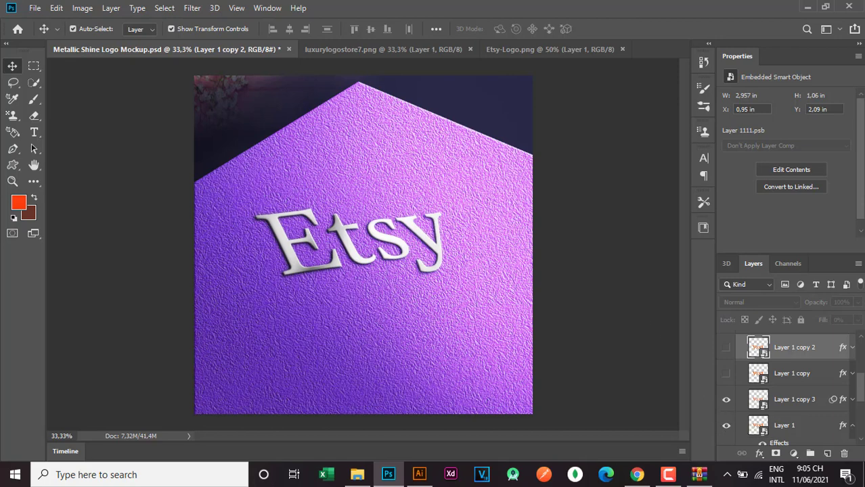
{"action": "scroll", "coordinate": [792, 426], "scroll_direction": "down", "scroll_amount": 3}
{"action": "scroll", "coordinate": [787, 433], "scroll_direction": "down", "scroll_amount": 2}
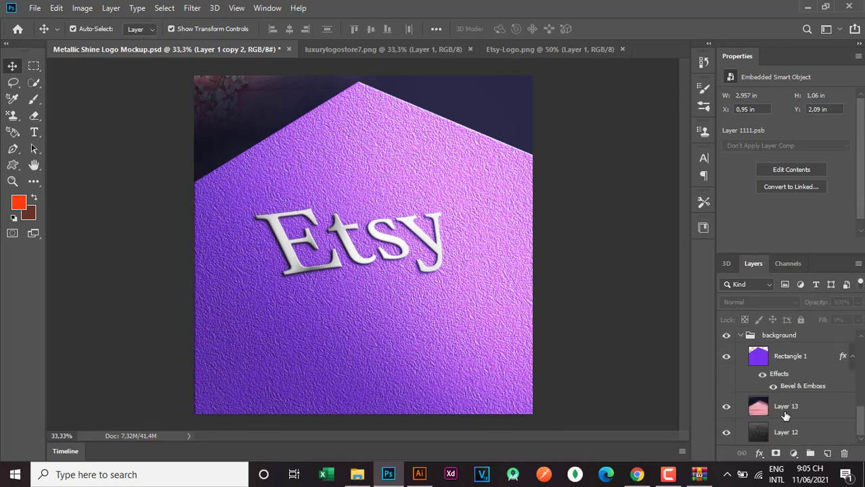
{"action": "left_click", "coordinate": [726, 356]}
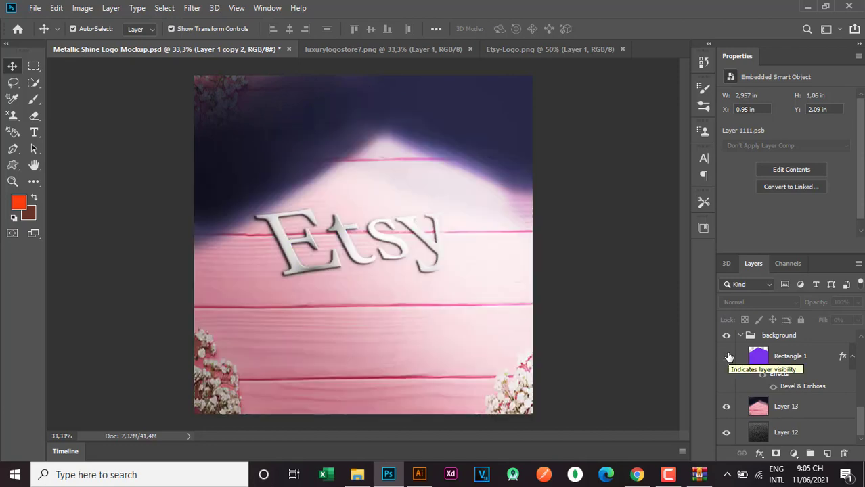
{"action": "left_click", "coordinate": [726, 407]}
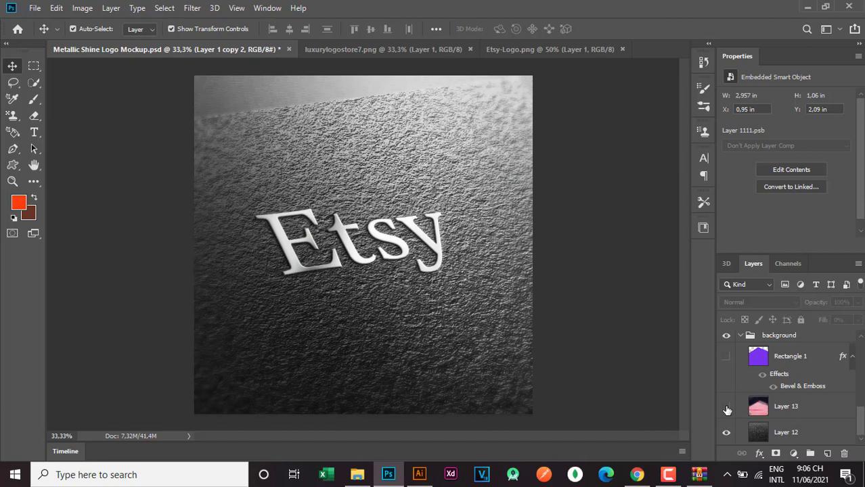
{"action": "left_click", "coordinate": [726, 407]}
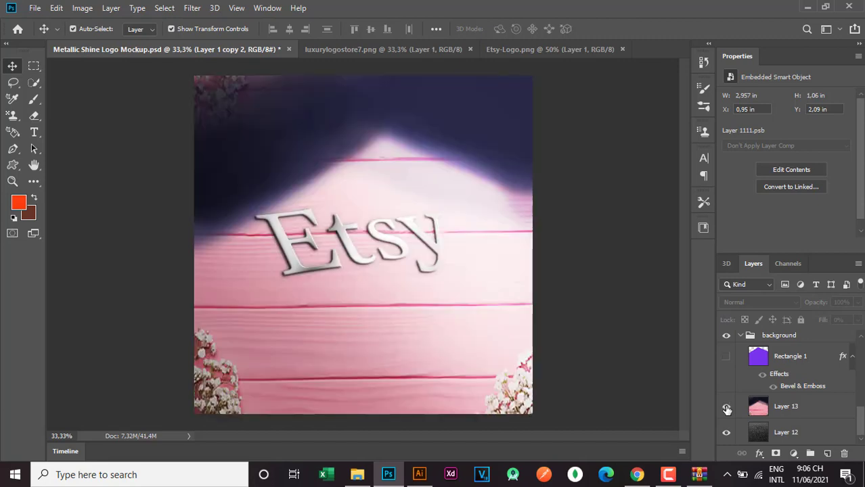
{"action": "left_click", "coordinate": [726, 407]}
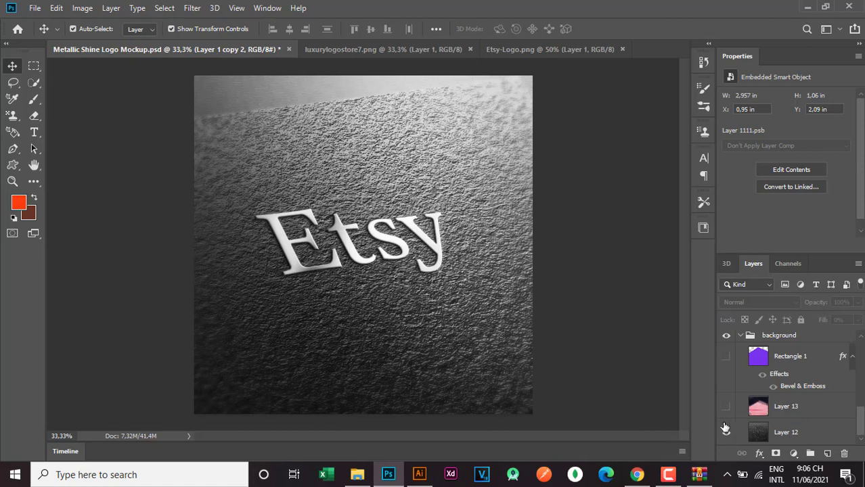
Show Rectangle 1 in the background group and compare Layer 12 and Layer 13 behind it, keeping Layer 12 visible and Layer 13 hidden
{"action": "left_click", "coordinate": [726, 357]}
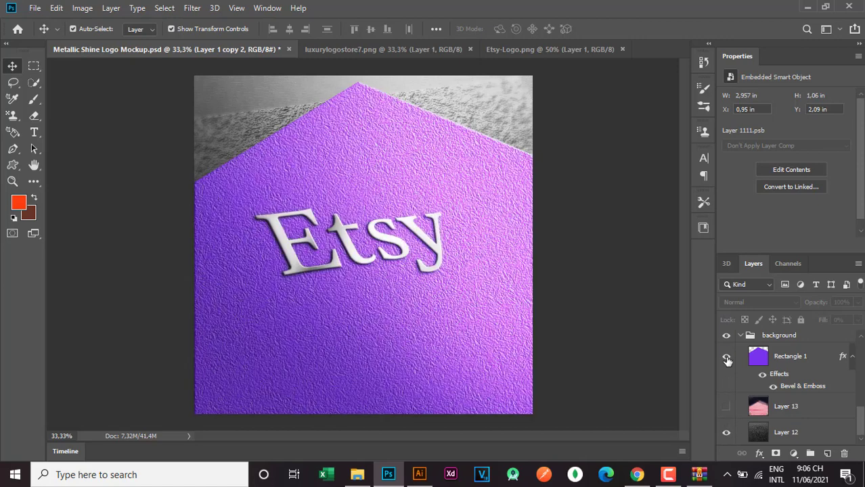
{"action": "left_click", "coordinate": [726, 433]}
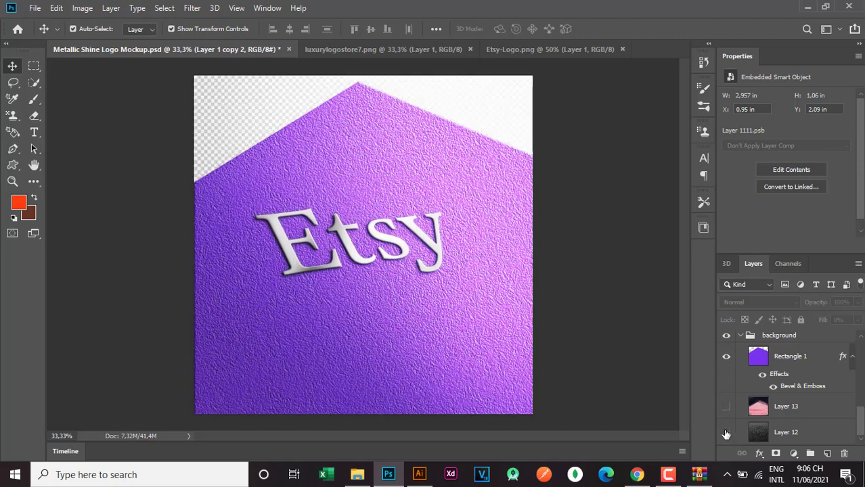
{"action": "left_click", "coordinate": [726, 433]}
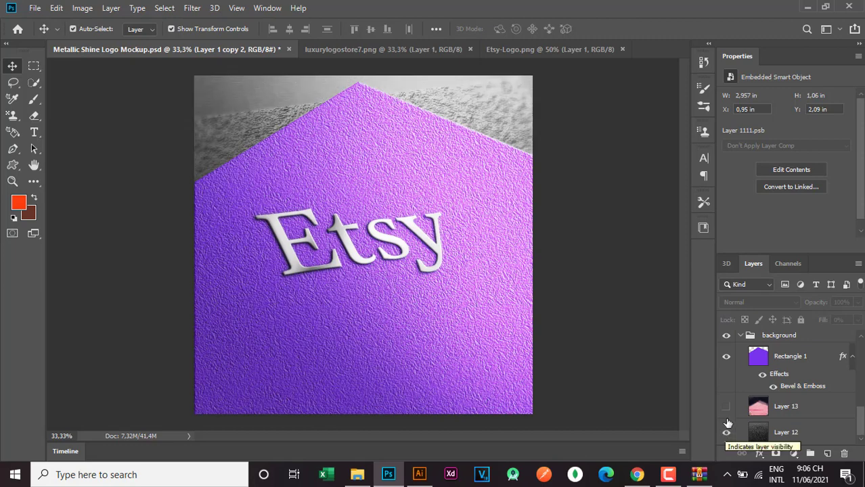
{"action": "left_click", "coordinate": [726, 407]}
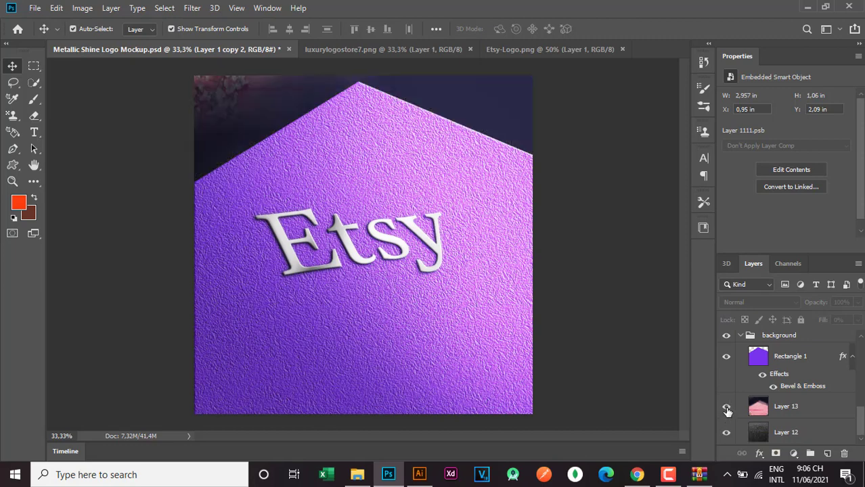
{"action": "left_click", "coordinate": [726, 408]}
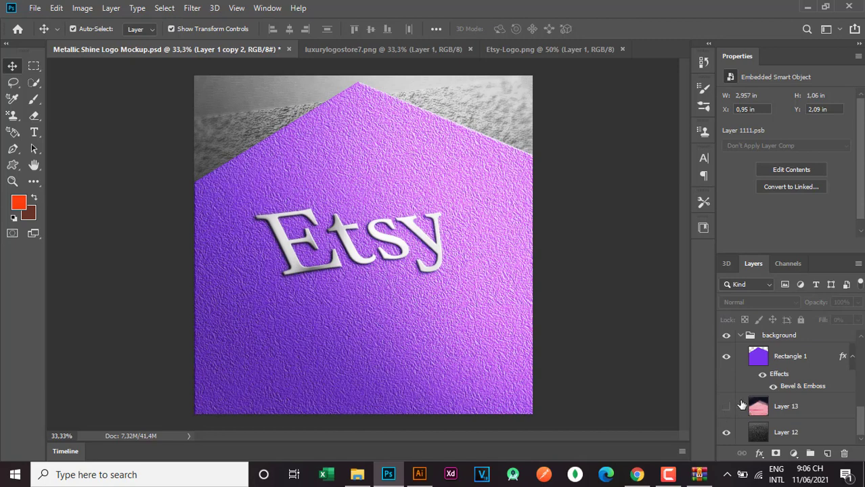
Toggle Layer 1 copy 3 and Layer 1 in the effect group off and on to compare their effect on the logo
{"action": "scroll", "coordinate": [737, 399], "scroll_direction": "up", "scroll_amount": 4}
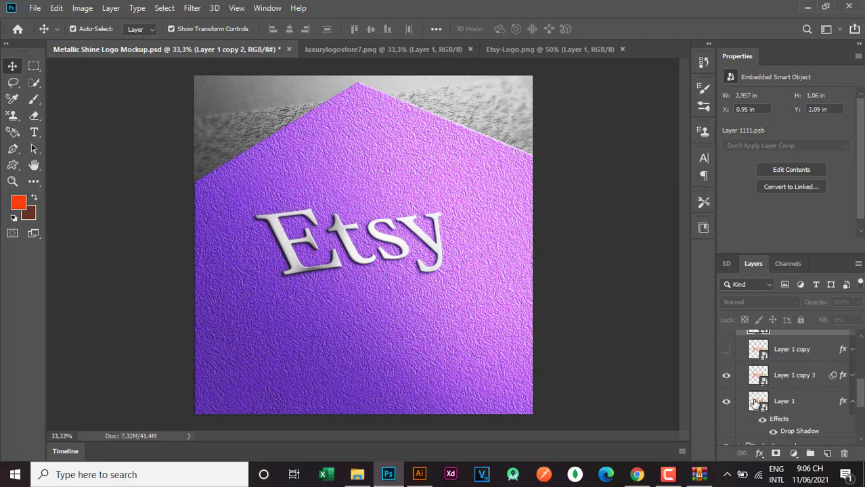
{"action": "left_click", "coordinate": [726, 375]}
{"action": "left_click", "coordinate": [725, 377]}
{"action": "left_click", "coordinate": [725, 377]}
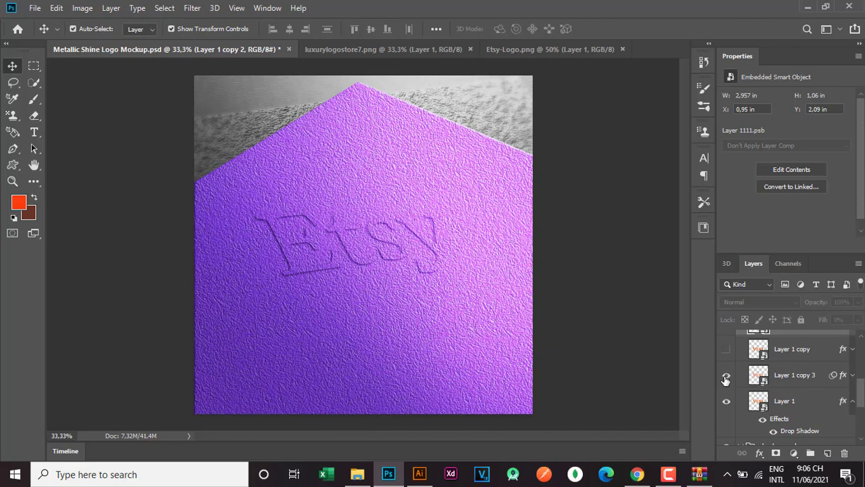
{"action": "left_click", "coordinate": [725, 376]}
{"action": "left_click", "coordinate": [726, 402]}
{"action": "left_click", "coordinate": [726, 403]}
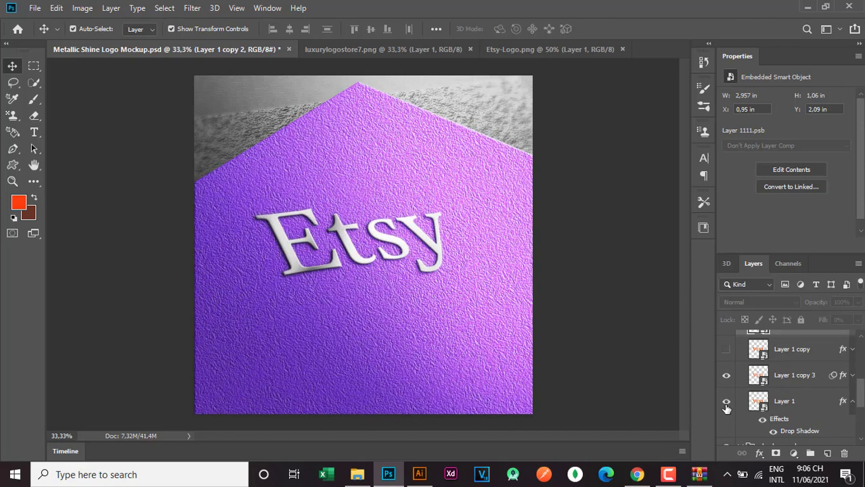
{"action": "scroll", "coordinate": [752, 403], "scroll_direction": "up", "scroll_amount": 2}
{"action": "scroll", "coordinate": [755, 402], "scroll_direction": "up", "scroll_amount": 1}
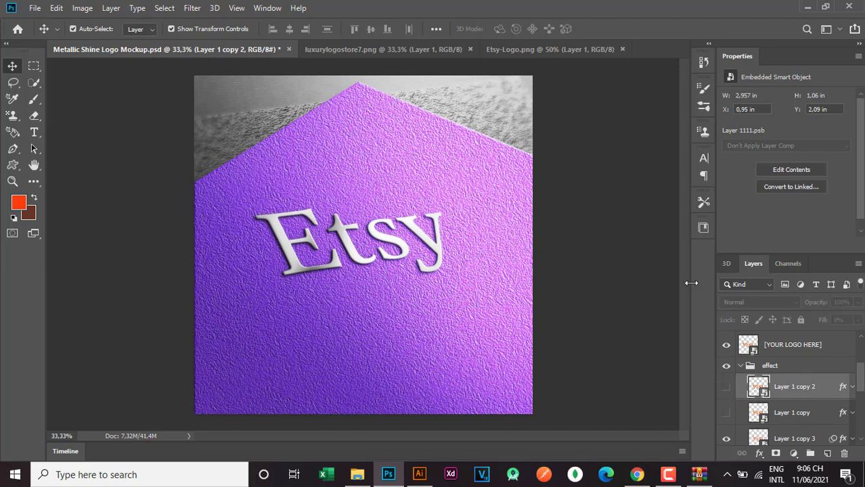
Prepare to save the mockup under a new file on the Desktop, with PNG as the file type
{"action": "left_click", "coordinate": [34, 8]}
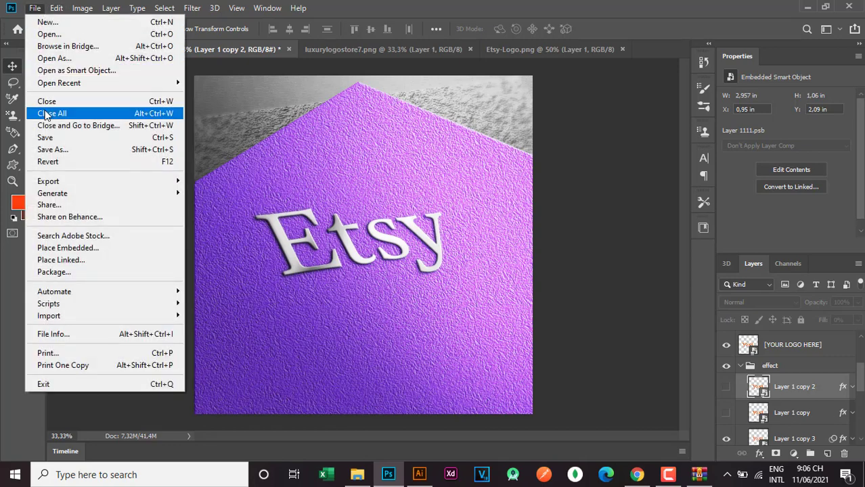
{"action": "left_click", "coordinate": [60, 150]}
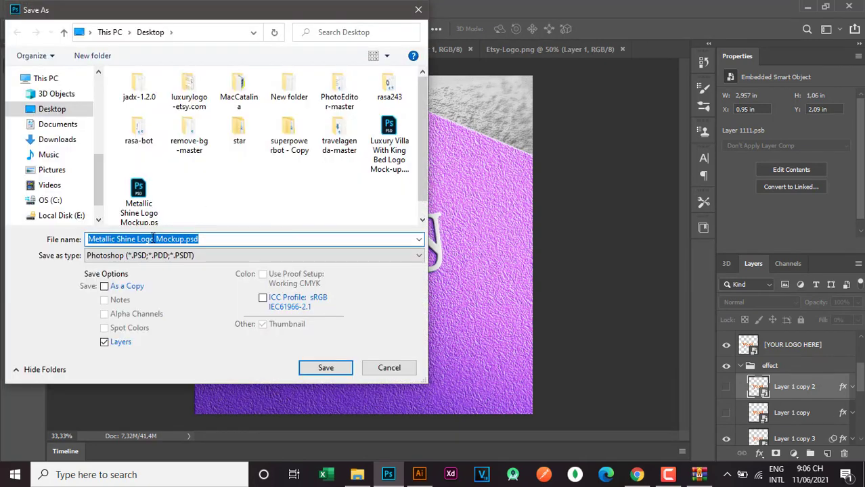
{"action": "left_click", "coordinate": [152, 238]}
{"action": "left_click", "coordinate": [215, 250]}
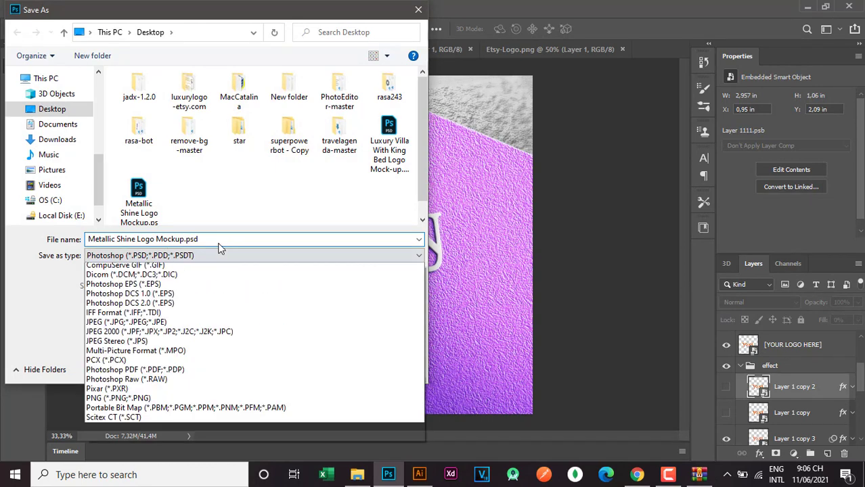
{"action": "left_click", "coordinate": [169, 255]}
{"action": "left_click", "coordinate": [199, 261]}
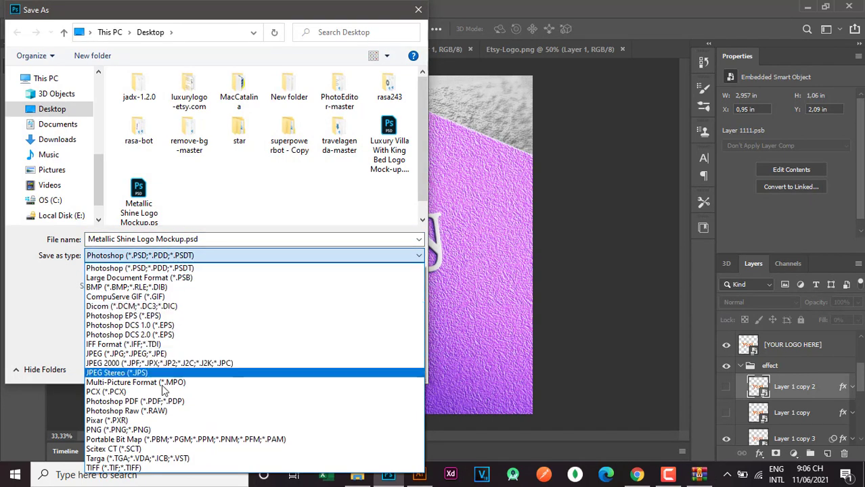
{"action": "left_click", "coordinate": [135, 430]}
Name the PNG copy etsy-mockup.png and save it, accepting the PNG format options
{"action": "left_click", "coordinate": [185, 240]}
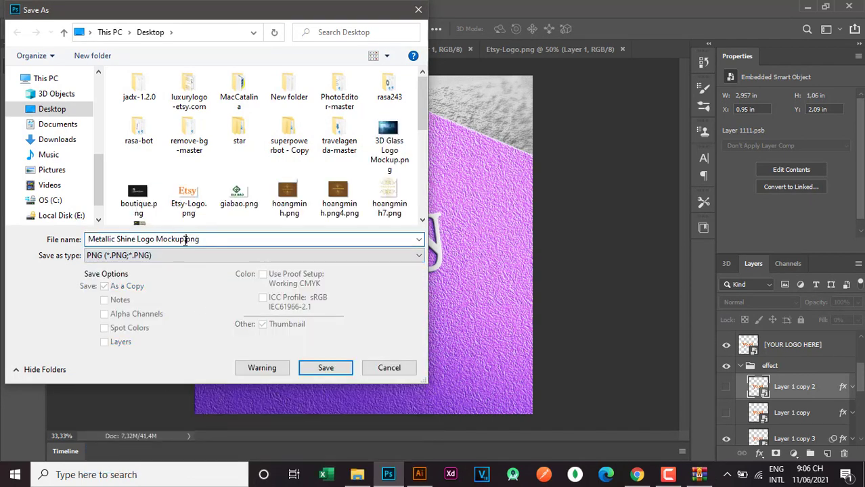
{"action": "left_click_drag", "start_coordinate": [185, 240], "coordinate": [3, 238]}
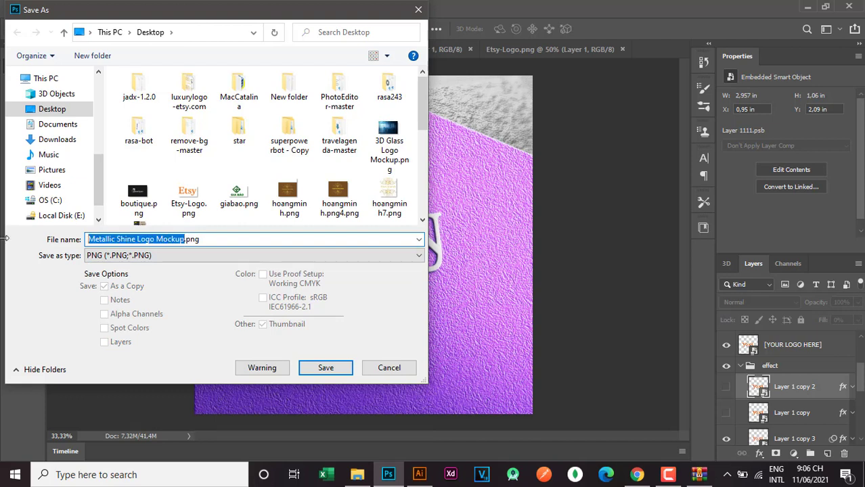
{"action": "type", "text": "e"}
{"action": "type", "text": "tsy-mockup"}
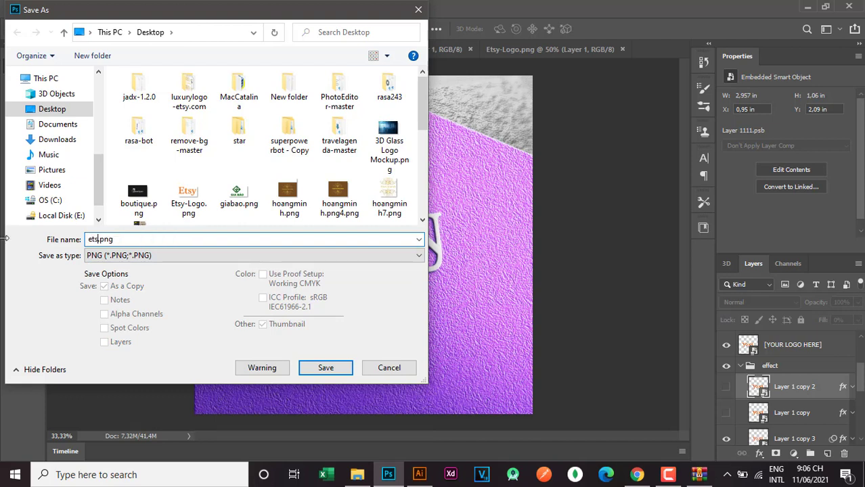
{"action": "left_click", "coordinate": [326, 370]}
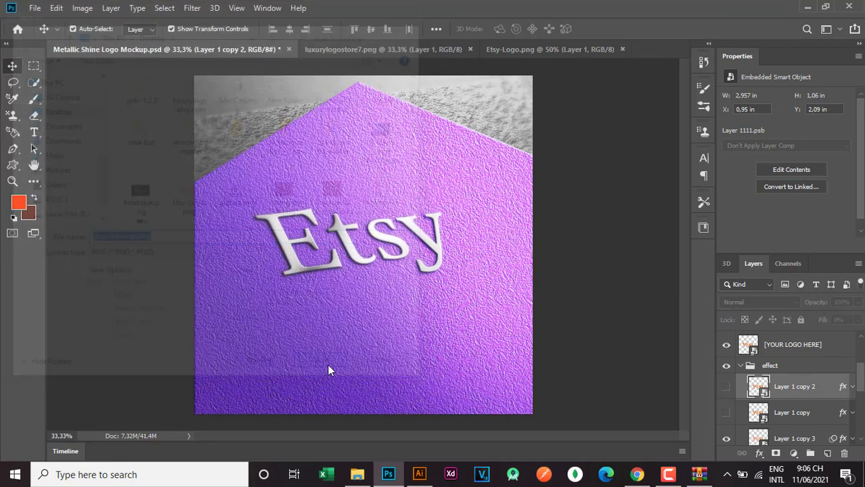
{"action": "left_click", "coordinate": [505, 134]}
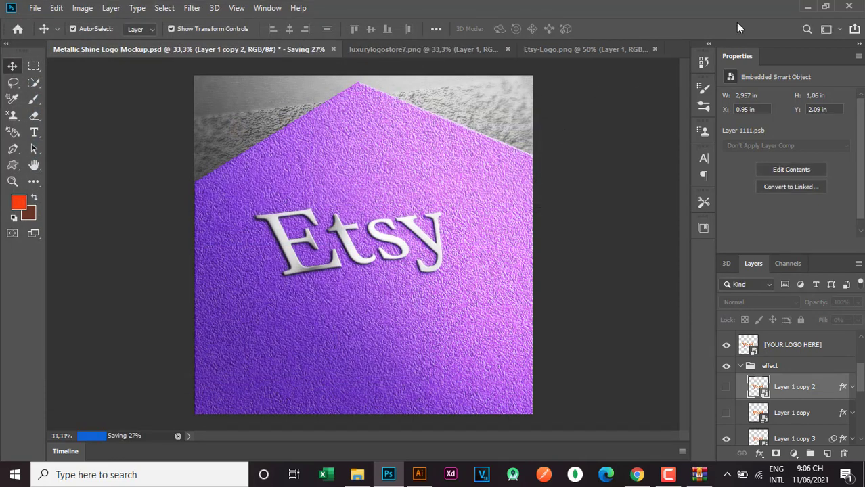
Minimize Photoshop and open etsy-mockup.png from the desktop in a maximized Photos window to examine the exported image
{"action": "left_click", "coordinate": [810, 6]}
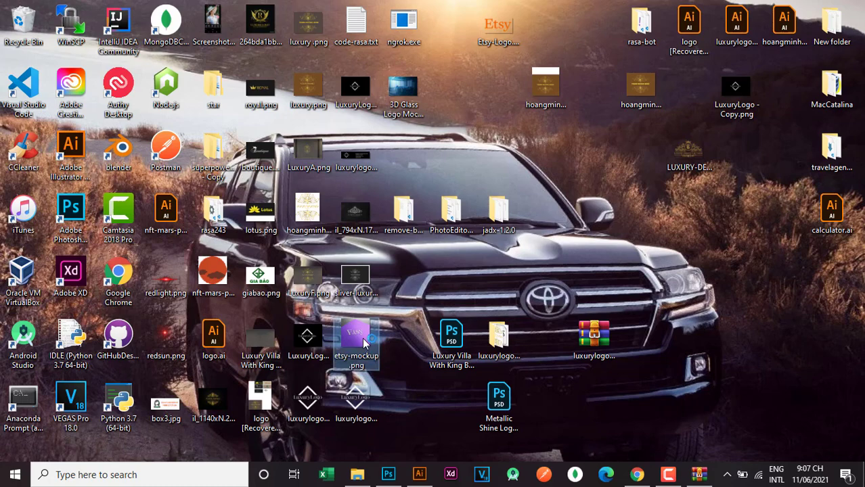
{"action": "mouse_move", "coordinate": [362, 344]}
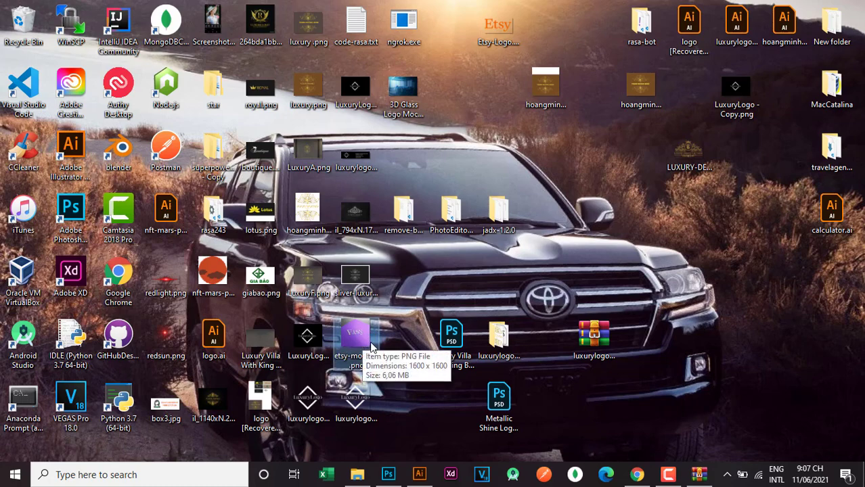
{"action": "double_click", "coordinate": [376, 340]}
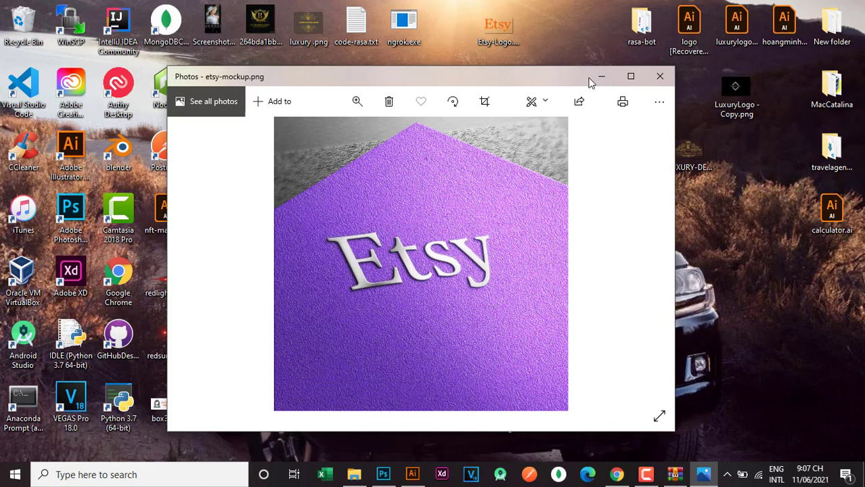
{"action": "left_click", "coordinate": [630, 76]}
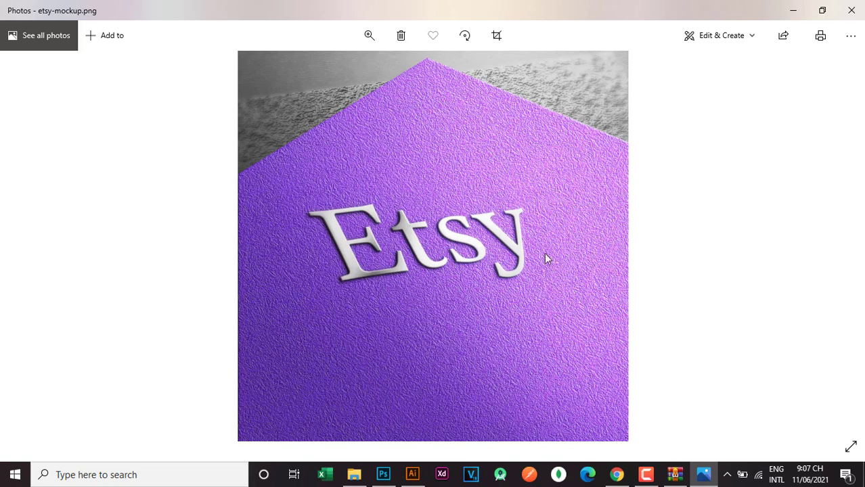